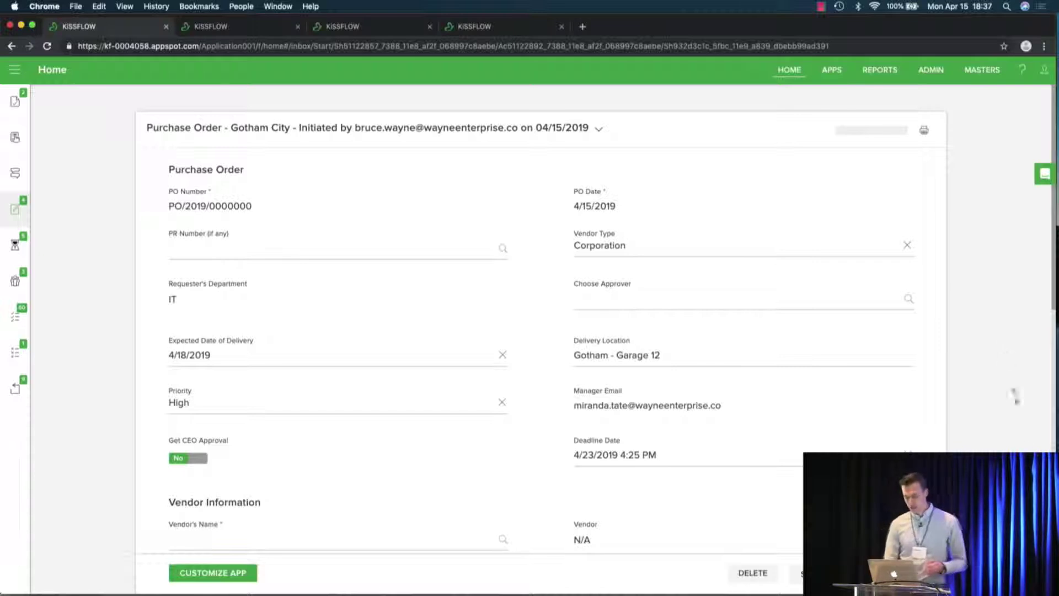
{"action": "left_click", "coordinate": [817, 572]}
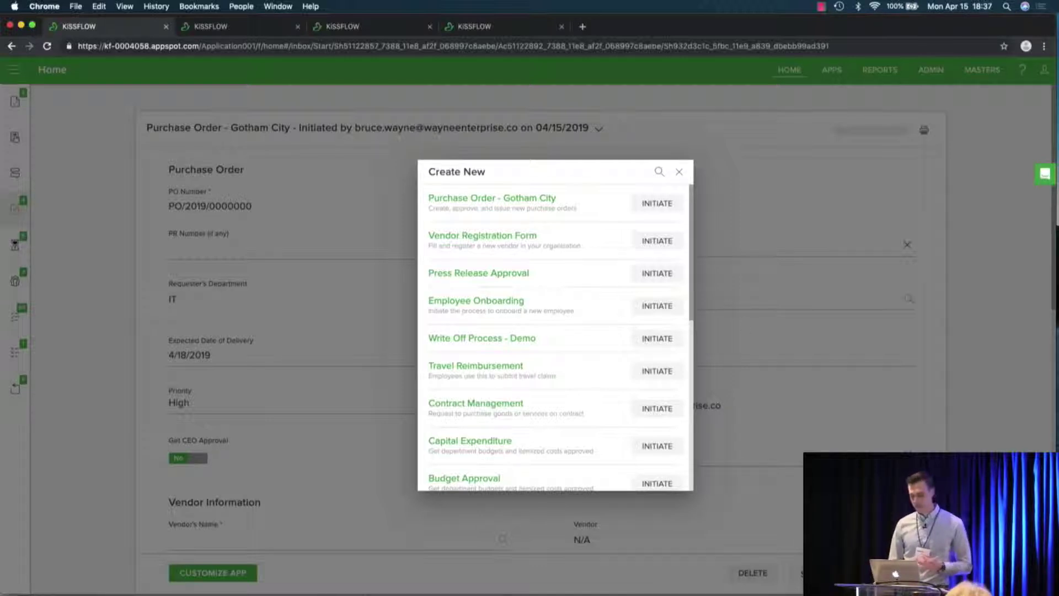
{"action": "left_click", "coordinate": [680, 173]}
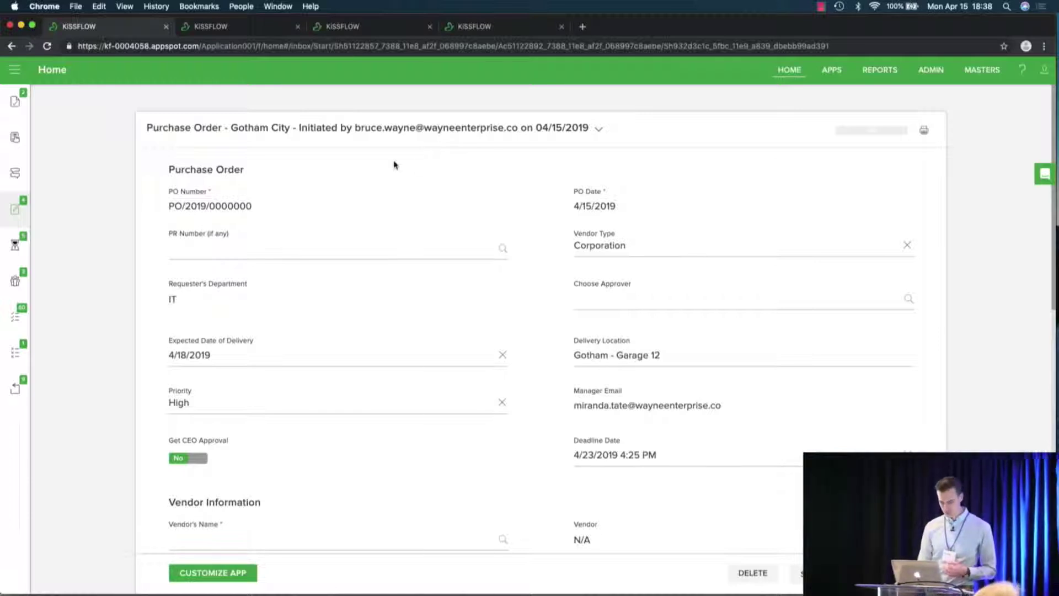
{"action": "scroll", "coordinate": [318, 173], "scroll_direction": "down", "scroll_amount": 1}
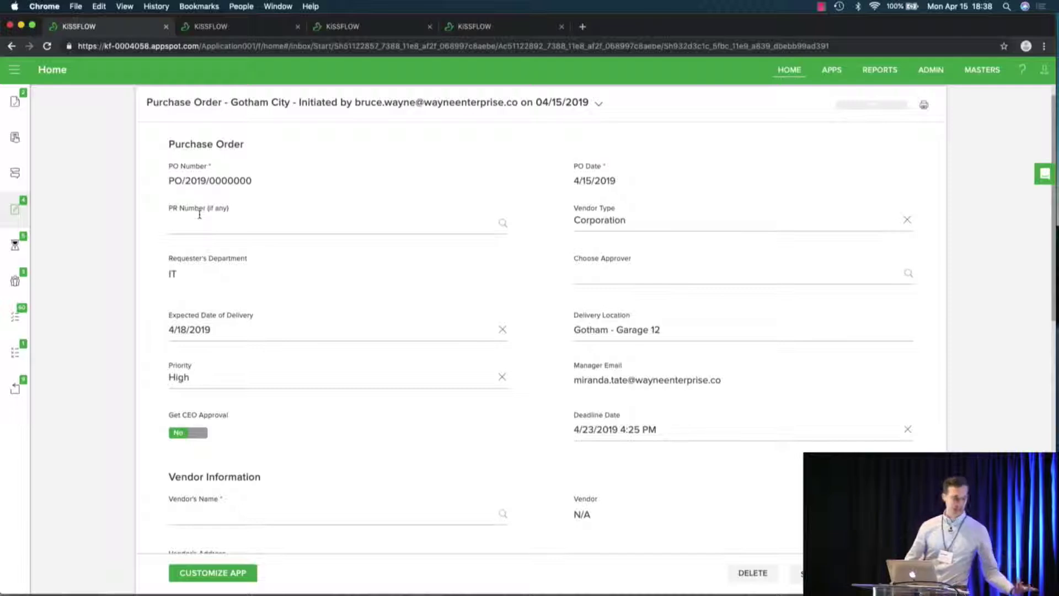
{"action": "left_click", "coordinate": [219, 221]}
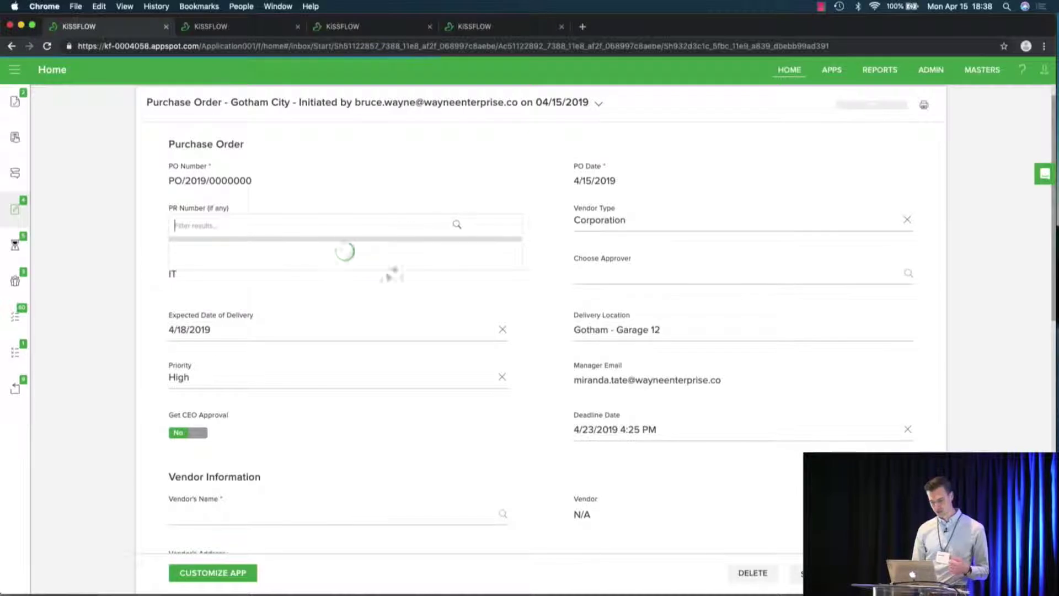
{"action": "left_click", "coordinate": [308, 228]}
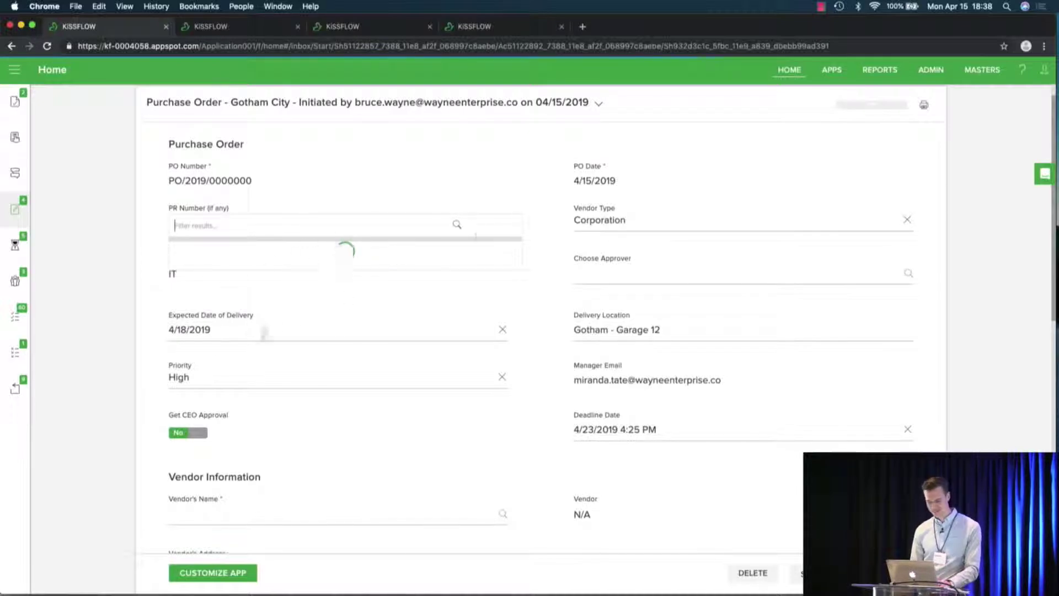
{"action": "left_click", "coordinate": [631, 270]}
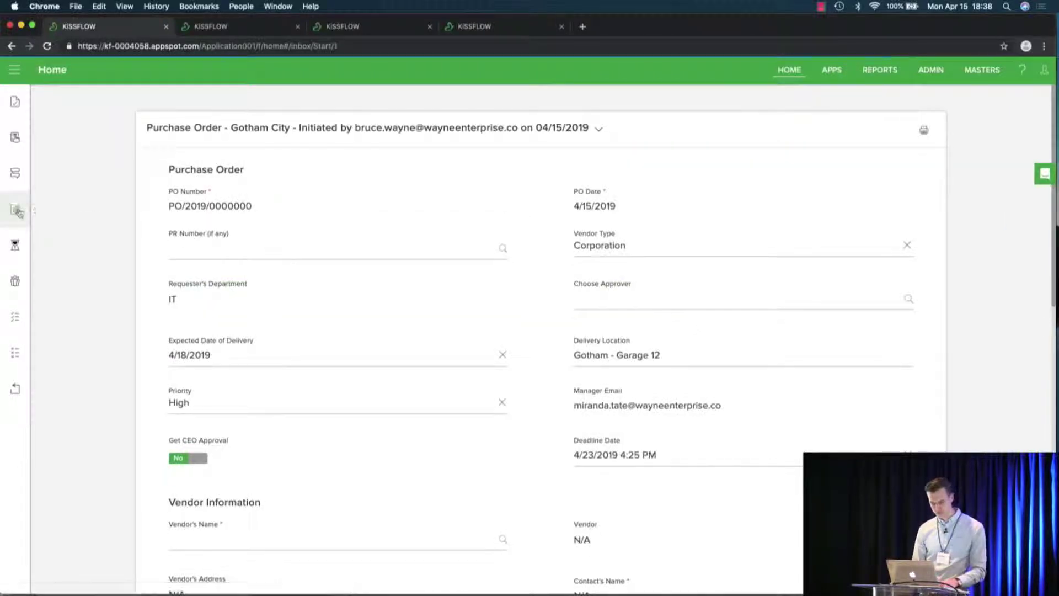
- Reopen the 4/15/2019 Gotham City purchase order from the drafts and choose PR9 as its PR number
{"action": "left_click", "coordinate": [16, 211]}
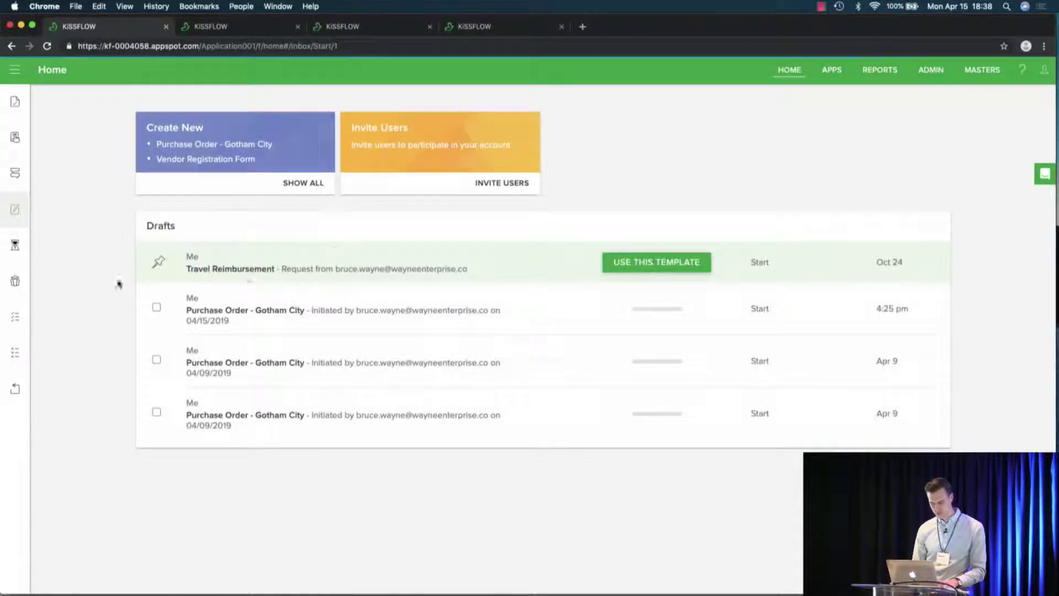
{"action": "left_click", "coordinate": [317, 322]}
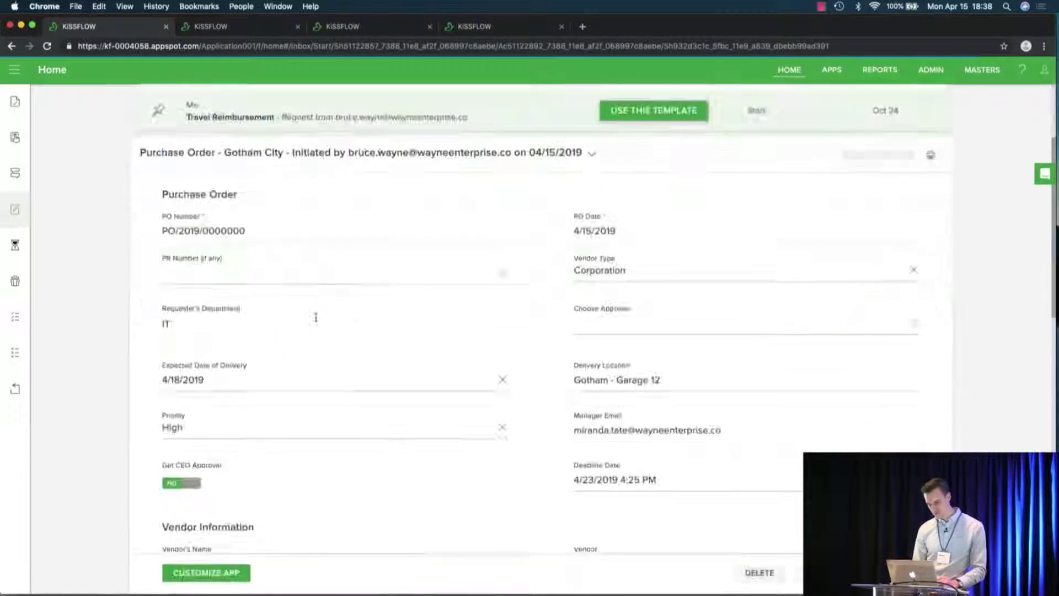
{"action": "left_click", "coordinate": [252, 276]}
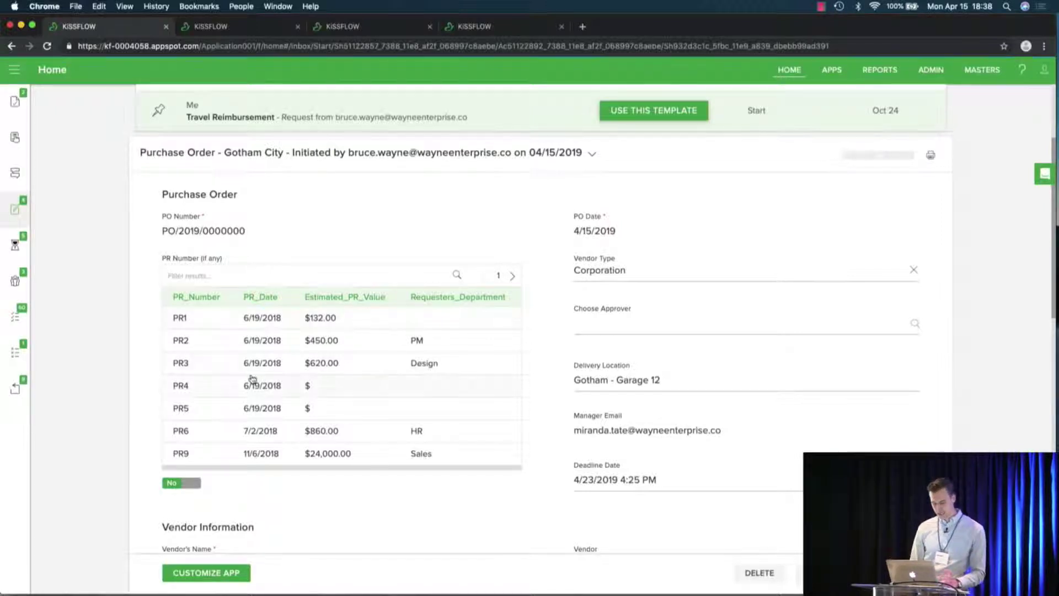
{"action": "scroll", "coordinate": [249, 377], "scroll_direction": "down", "scroll_amount": 1}
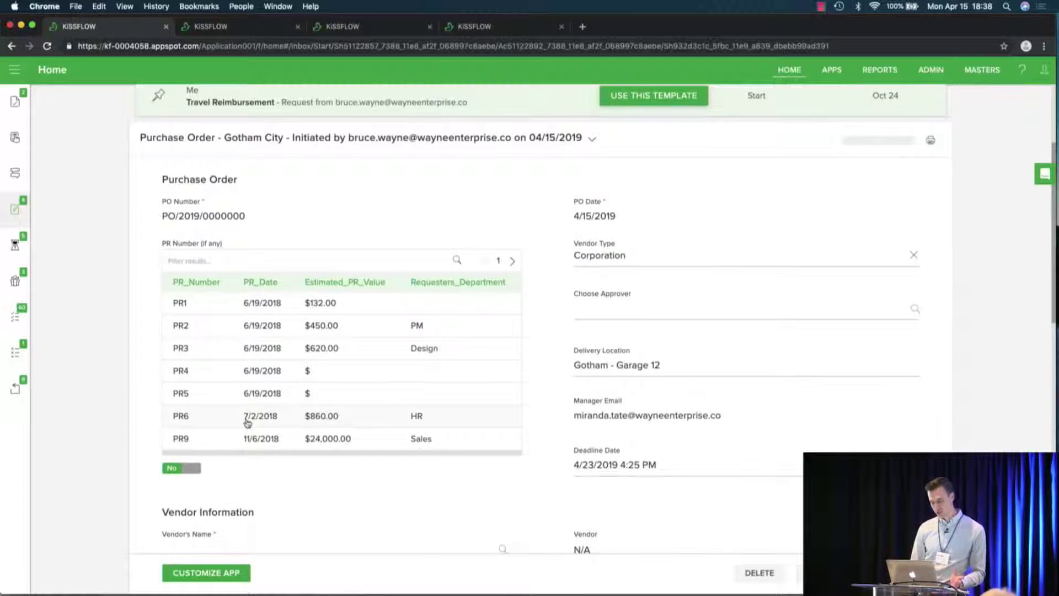
{"action": "left_click", "coordinate": [248, 438]}
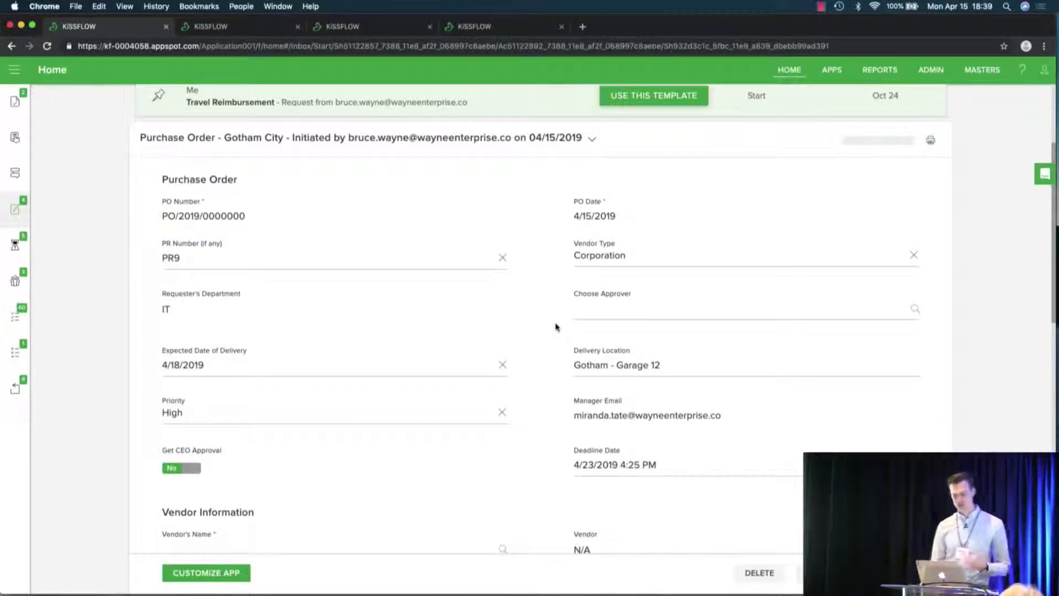
- Choose the second listed IT approver for the purchase order and select Lexcorp as the vendor's name
{"action": "left_click", "coordinate": [607, 307]}
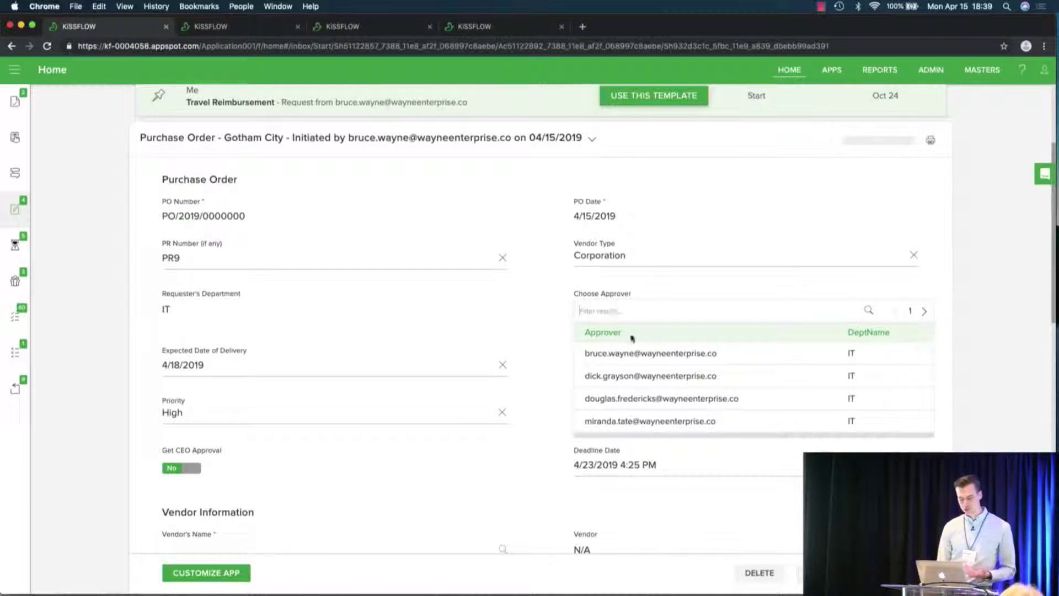
{"action": "left_click", "coordinate": [673, 378]}
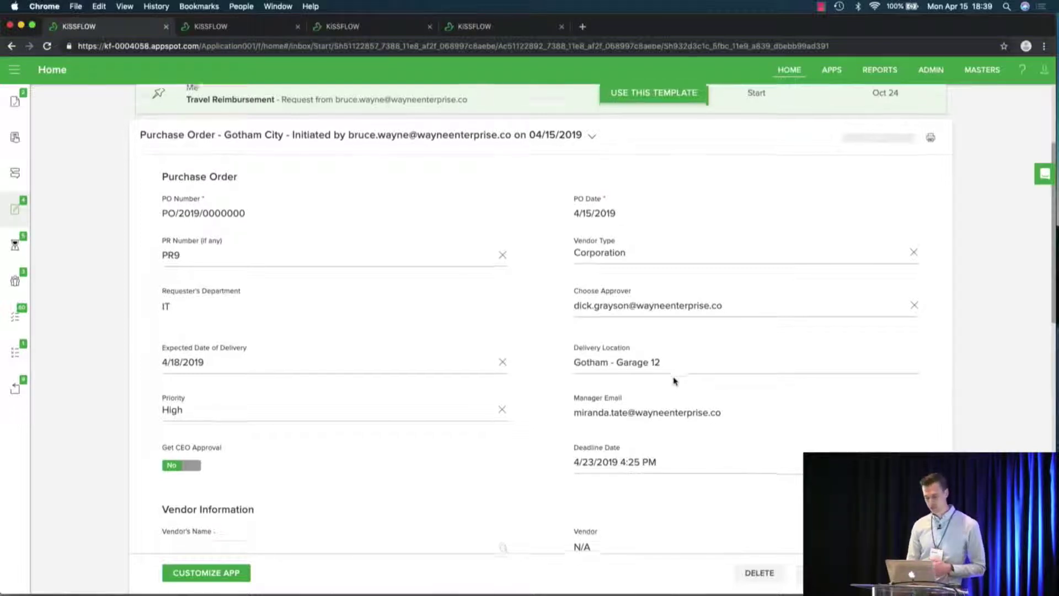
{"action": "scroll", "coordinate": [674, 379], "scroll_direction": "down", "scroll_amount": 2}
{"action": "scroll", "coordinate": [549, 392], "scroll_direction": "down", "scroll_amount": 5}
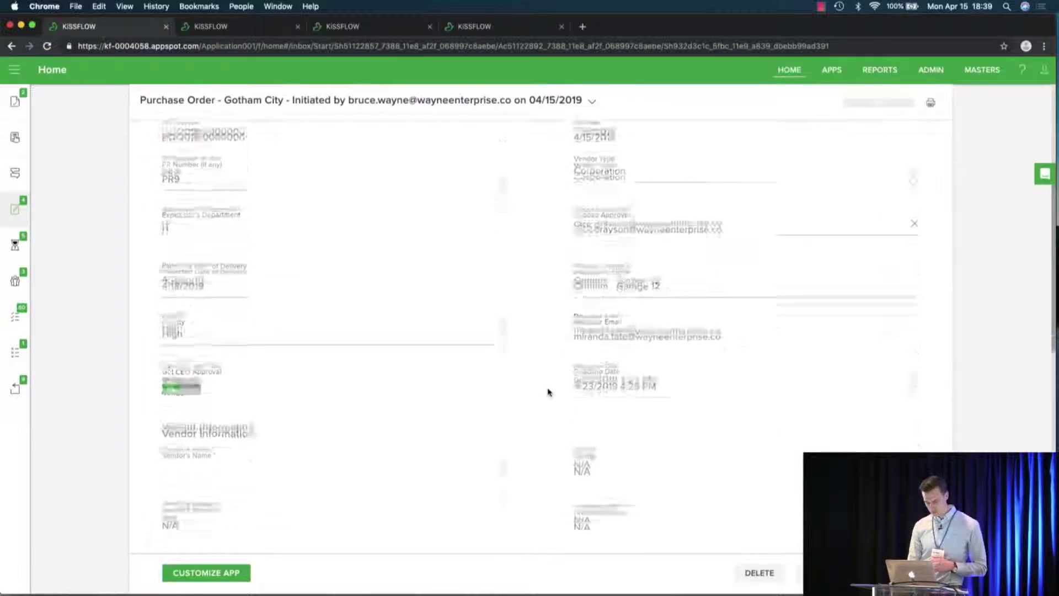
{"action": "scroll", "coordinate": [549, 390], "scroll_direction": "down", "scroll_amount": 2}
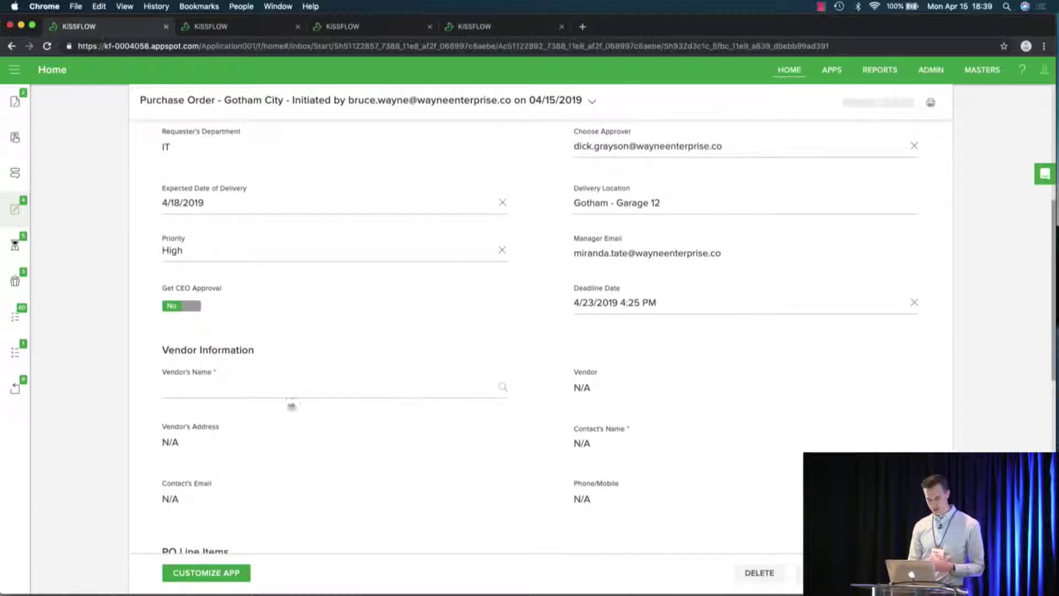
{"action": "scroll", "coordinate": [269, 394], "scroll_direction": "down", "scroll_amount": 3}
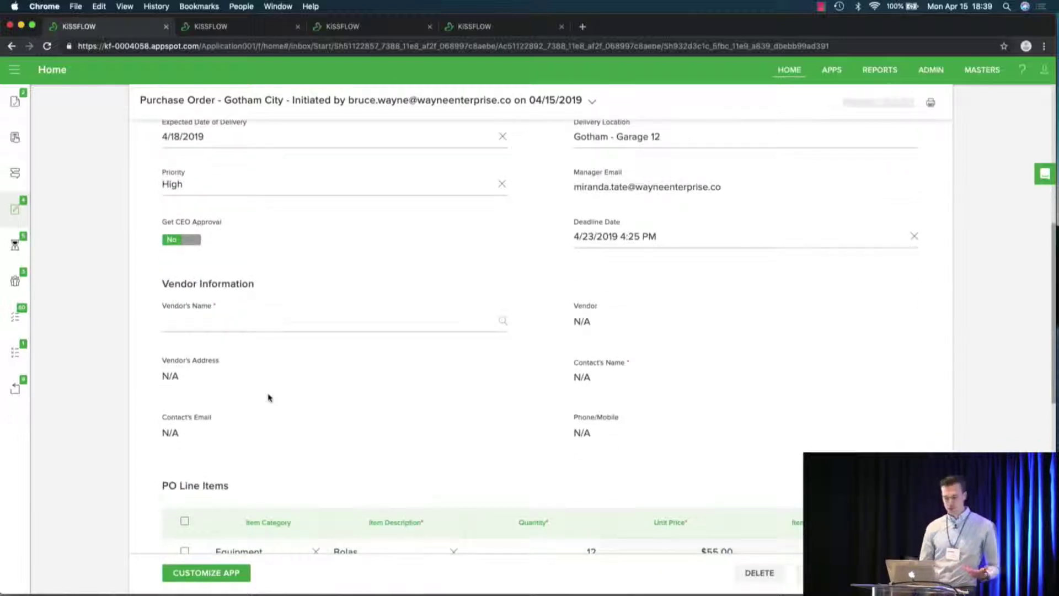
{"action": "left_click", "coordinate": [274, 326]}
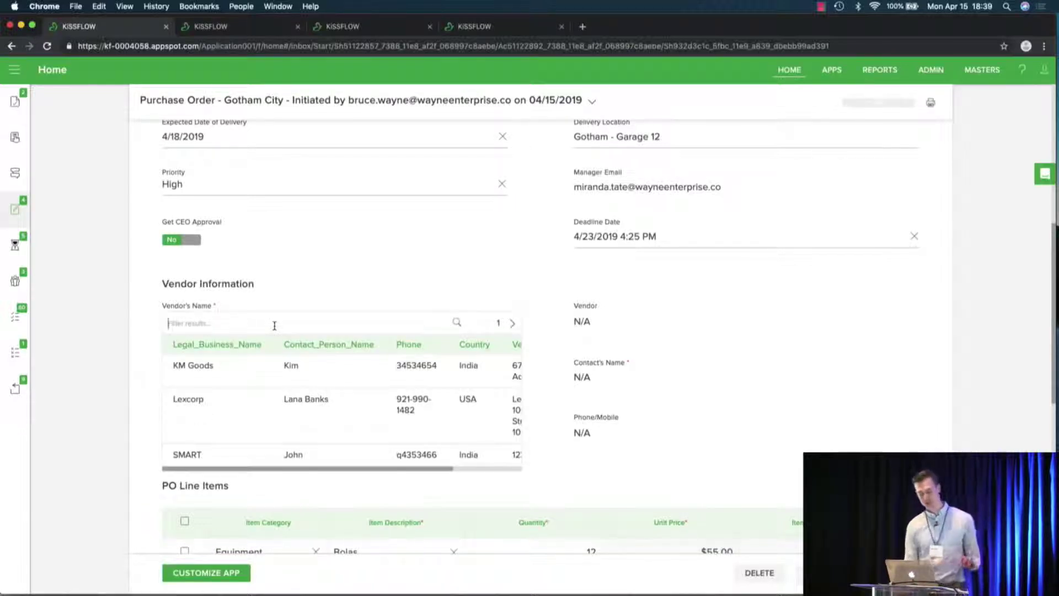
{"action": "left_click", "coordinate": [219, 402]}
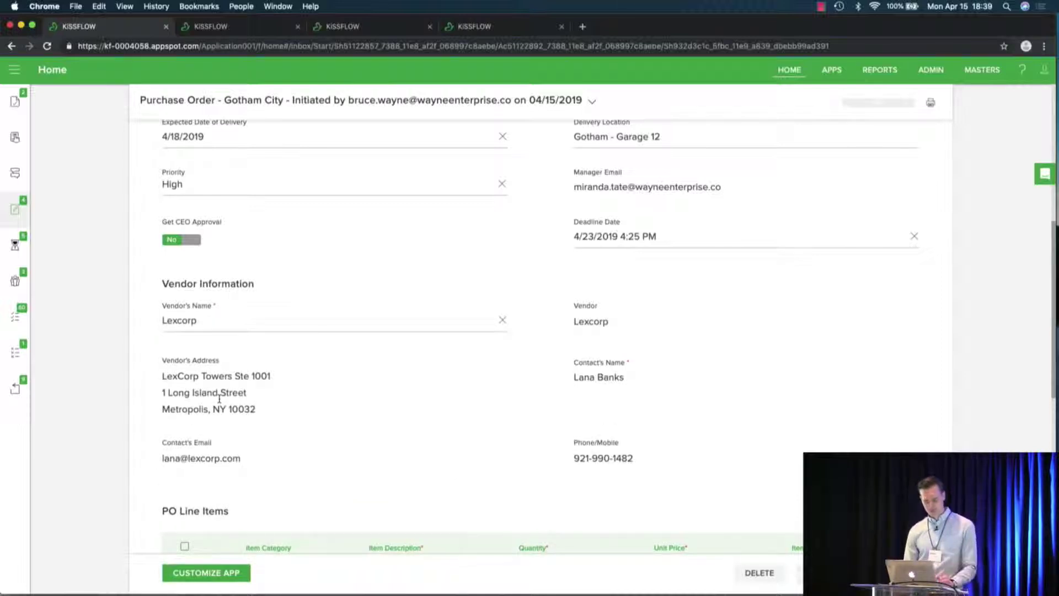
- Look over the Approved Items for Purchase master, and return to the purchase order draft
{"action": "scroll", "coordinate": [219, 398], "scroll_direction": "down", "scroll_amount": 5}
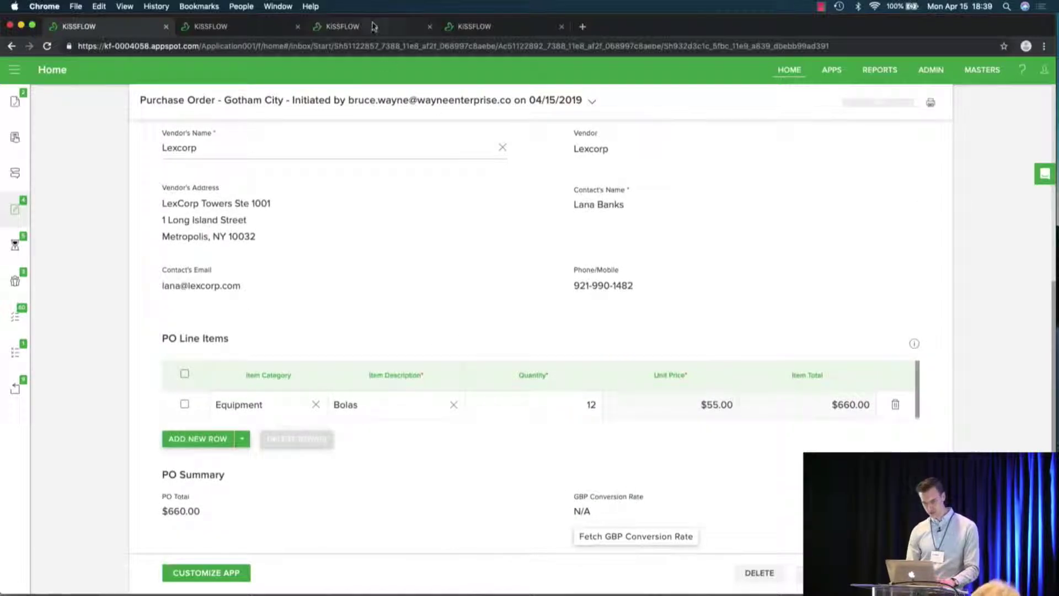
{"action": "left_click", "coordinate": [343, 31]}
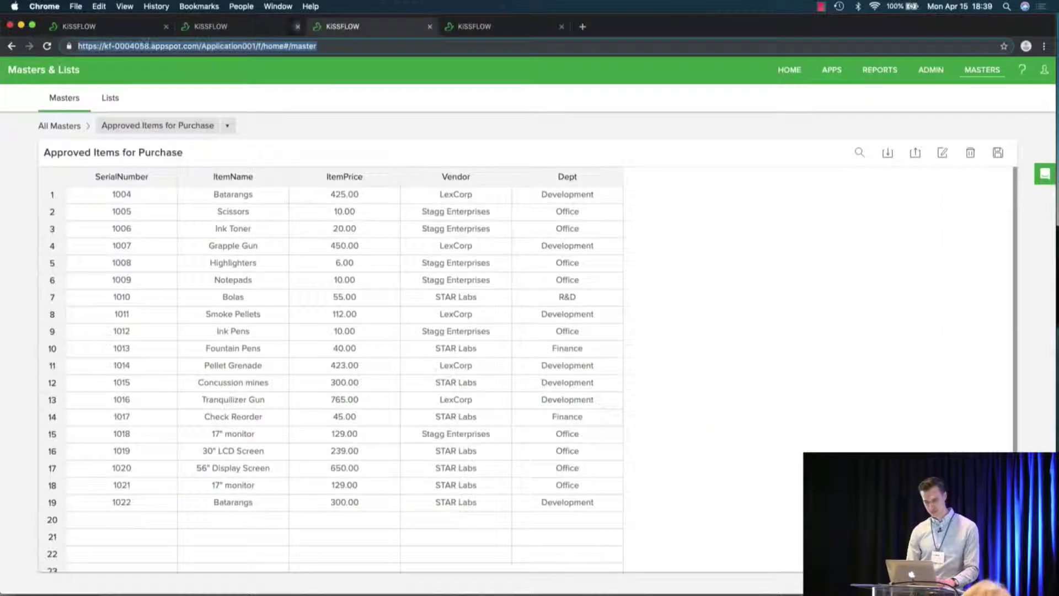
{"action": "left_click", "coordinate": [125, 34]}
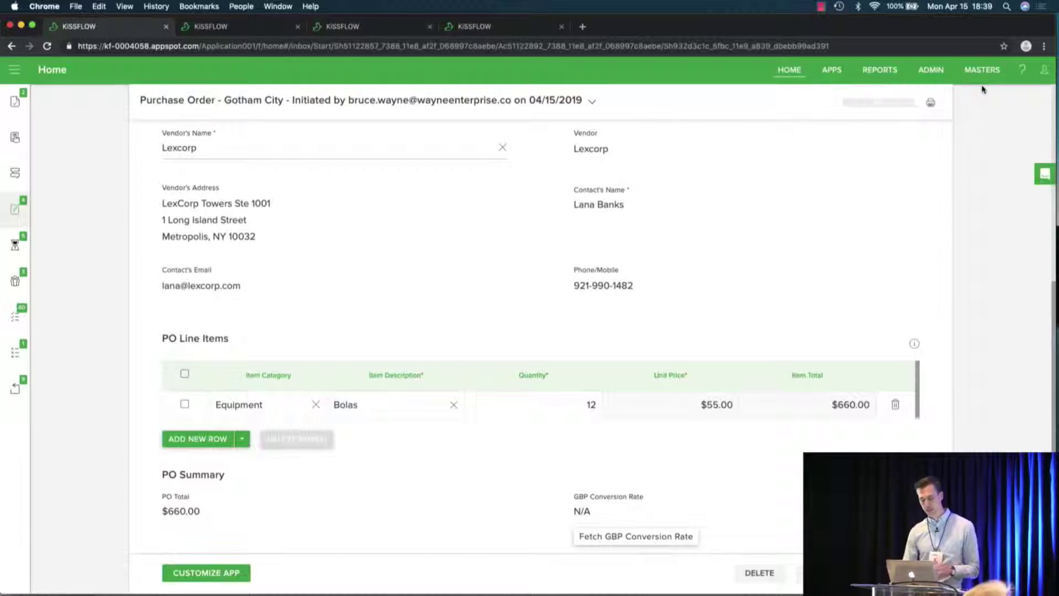
- Add a second row to the PO line items with Equipment as its item category
{"action": "scroll", "coordinate": [982, 89], "scroll_direction": "down", "scroll_amount": 5}
{"action": "scroll", "coordinate": [982, 88], "scroll_direction": "down", "scroll_amount": 1}
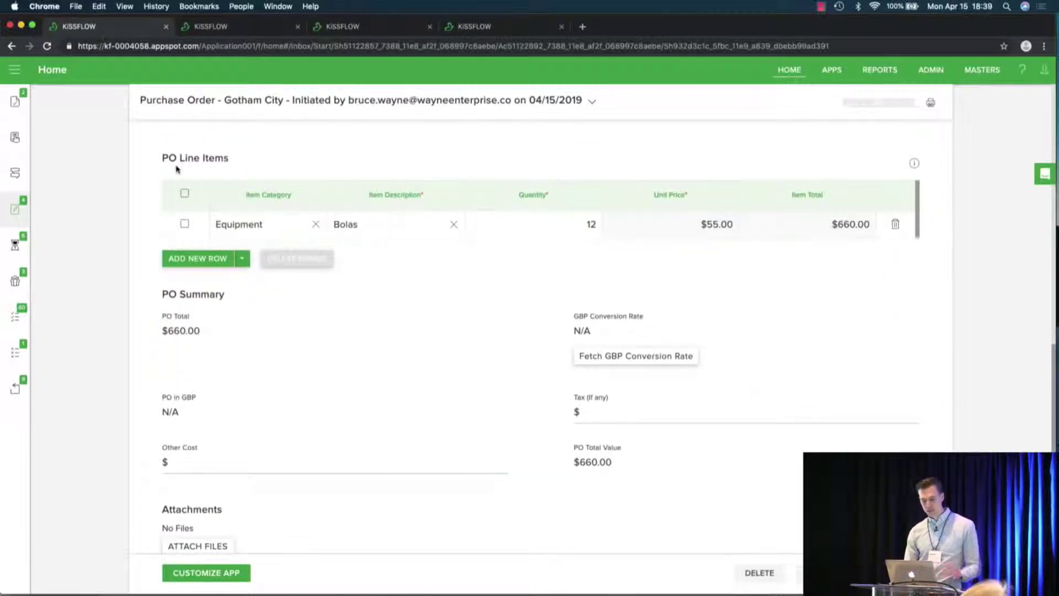
{"action": "left_click", "coordinate": [186, 259]}
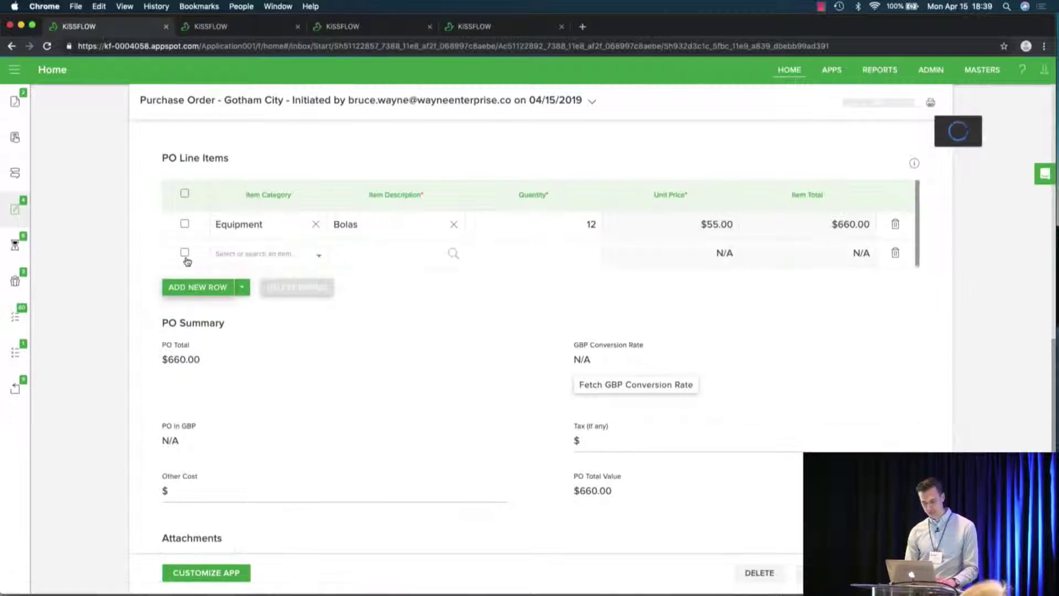
{"action": "left_click", "coordinate": [321, 258]}
{"action": "left_click", "coordinate": [292, 274]}
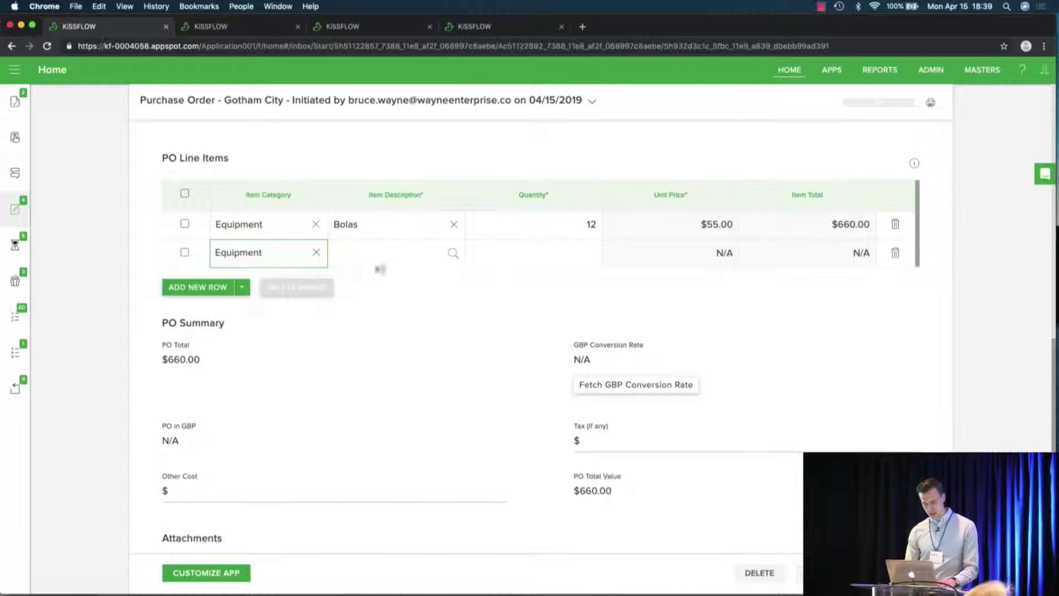
- Set the new line item's description to the Batarangs priced at 425 and its quantity to 30
{"action": "left_click", "coordinate": [452, 257]}
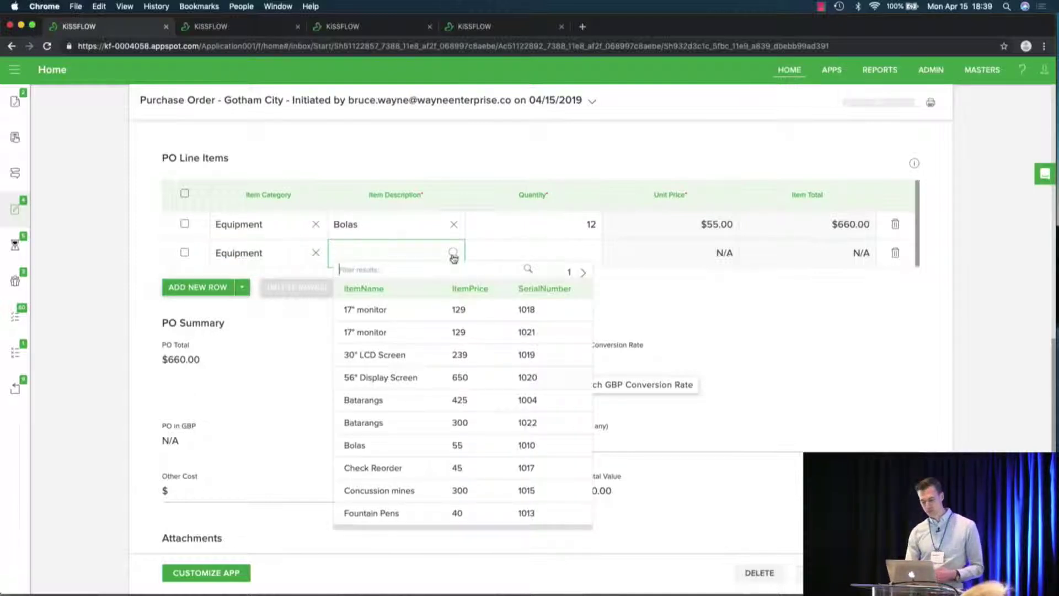
{"action": "scroll", "coordinate": [436, 407], "scroll_direction": "down", "scroll_amount": 1}
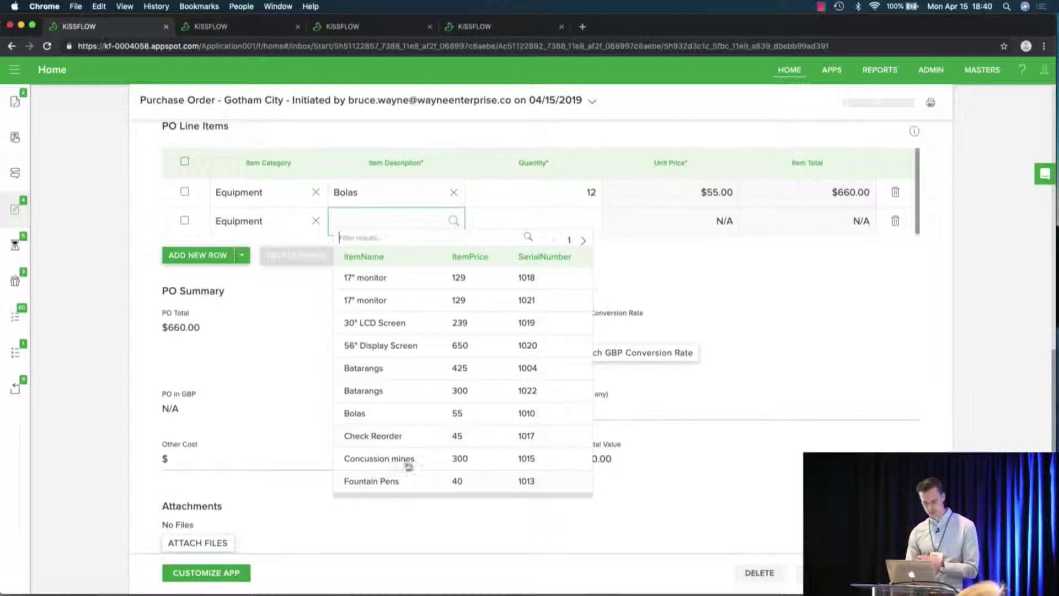
{"action": "left_click", "coordinate": [393, 371]}
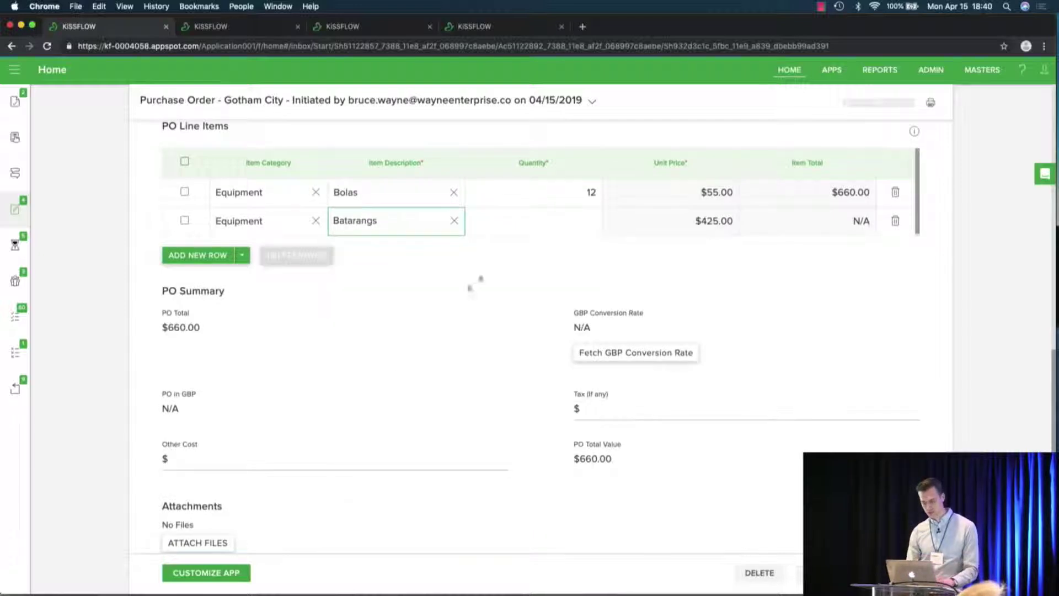
{"action": "left_click", "coordinate": [573, 220]}
{"action": "type", "text": "30"}
{"action": "key", "text": "Tab"}
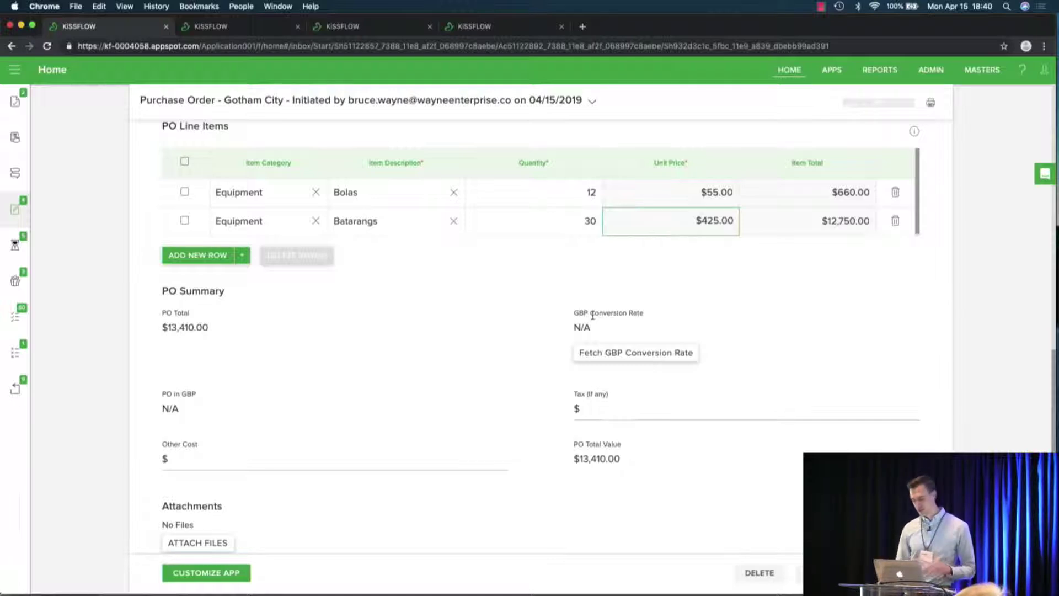
- Fetch the GBP conversion rate for the PO total and submit the purchase order
{"action": "left_click", "coordinate": [633, 354]}
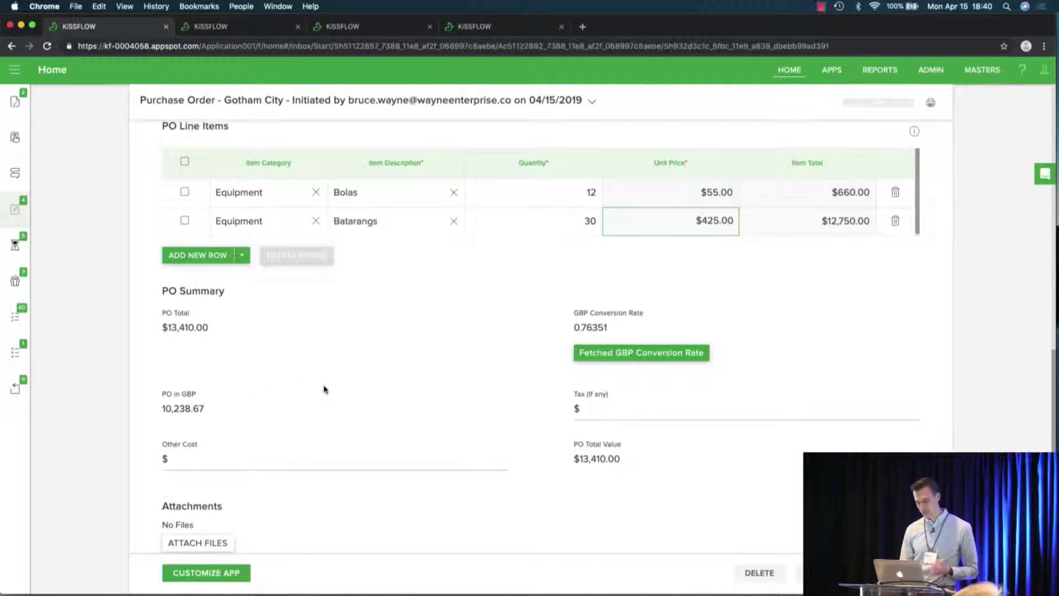
{"action": "scroll", "coordinate": [325, 389], "scroll_direction": "down", "scroll_amount": 2}
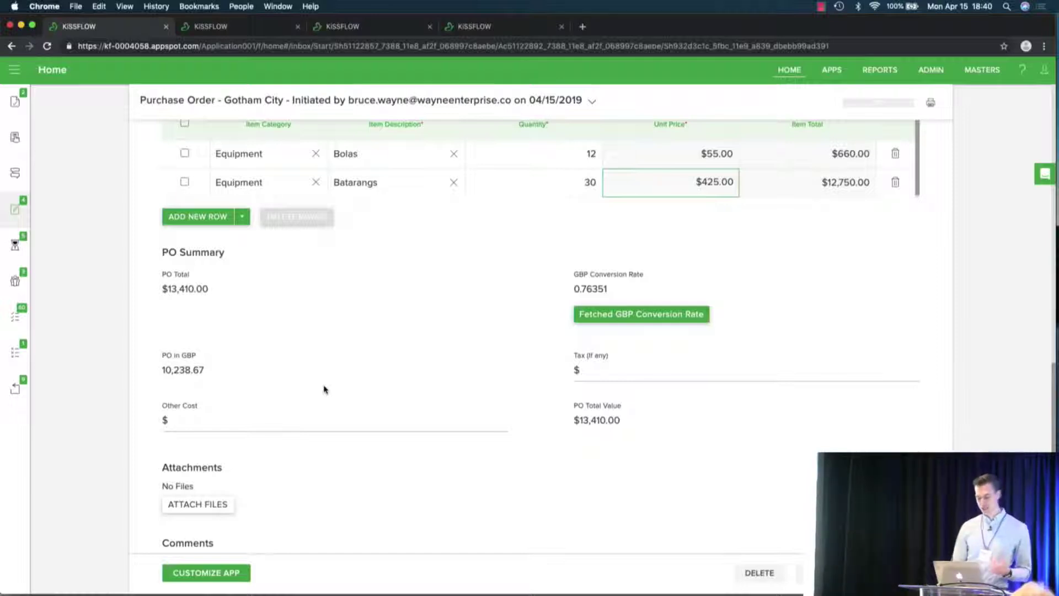
{"action": "scroll", "coordinate": [324, 389], "scroll_direction": "down", "scroll_amount": 2}
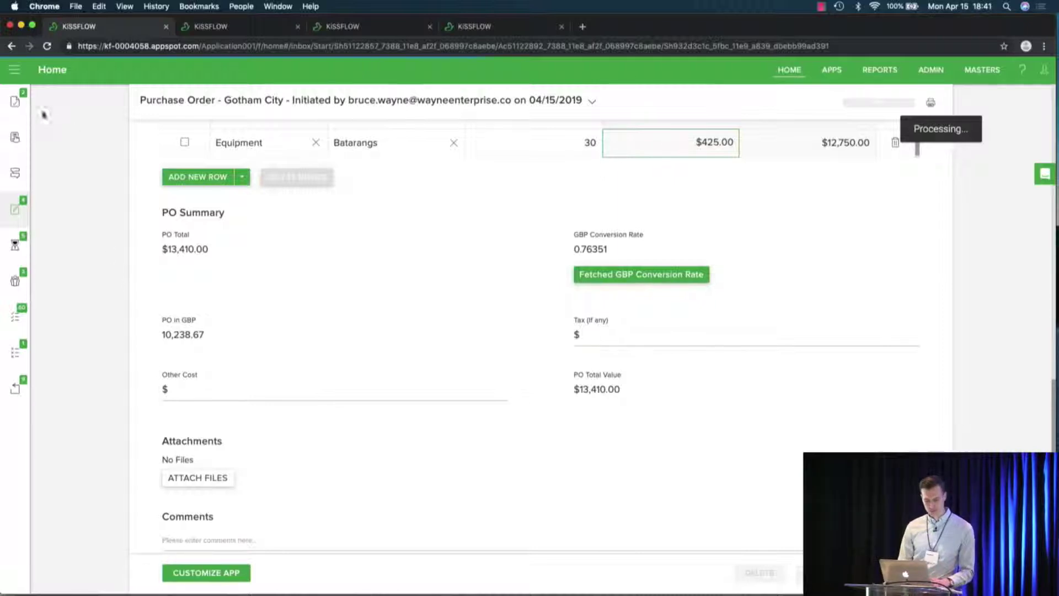
- Open the newly submitted Gotham City purchase order from the approvals and display its workflow progress
{"action": "left_click", "coordinate": [16, 105]}
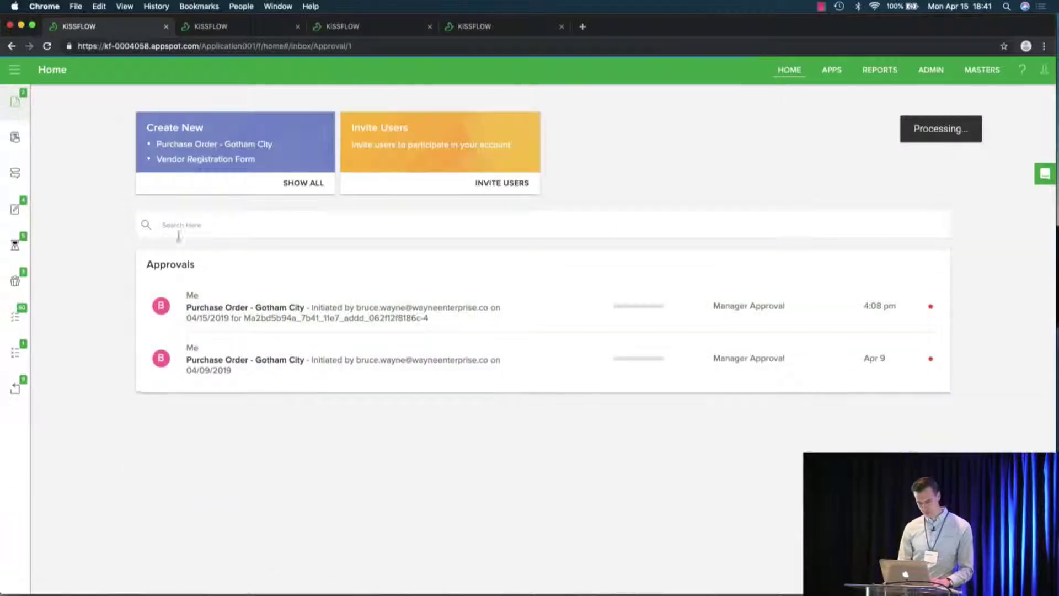
{"action": "left_click", "coordinate": [408, 308]}
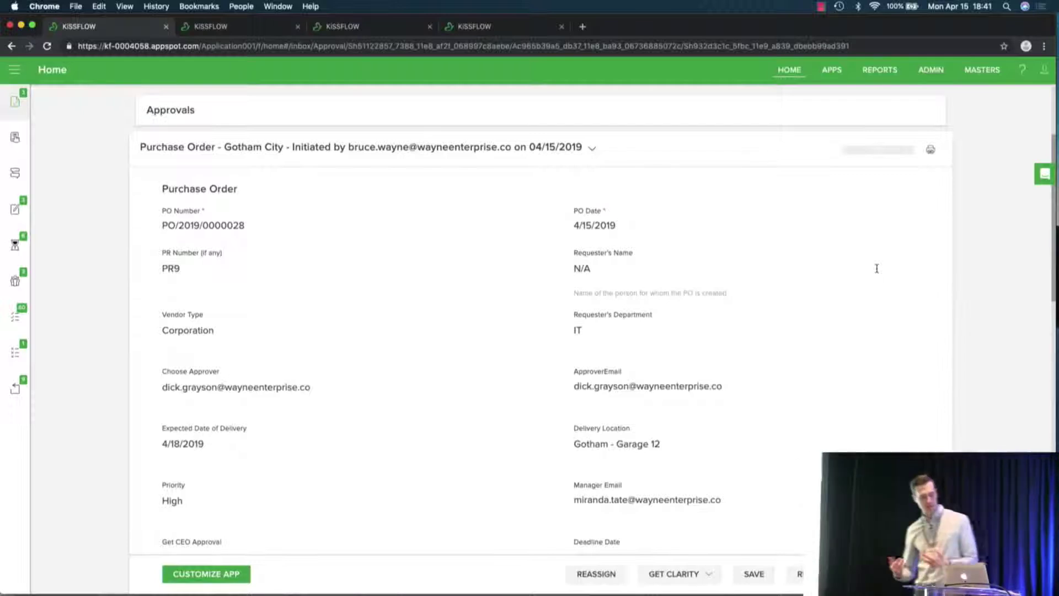
{"action": "scroll", "coordinate": [877, 268], "scroll_direction": "down", "scroll_amount": 1}
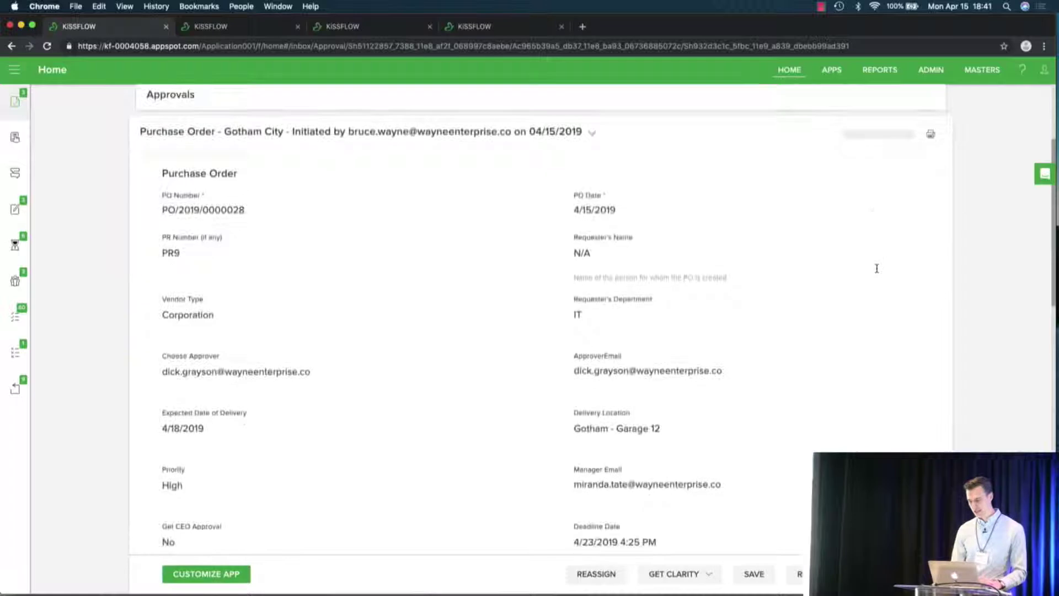
{"action": "left_click", "coordinate": [877, 135]}
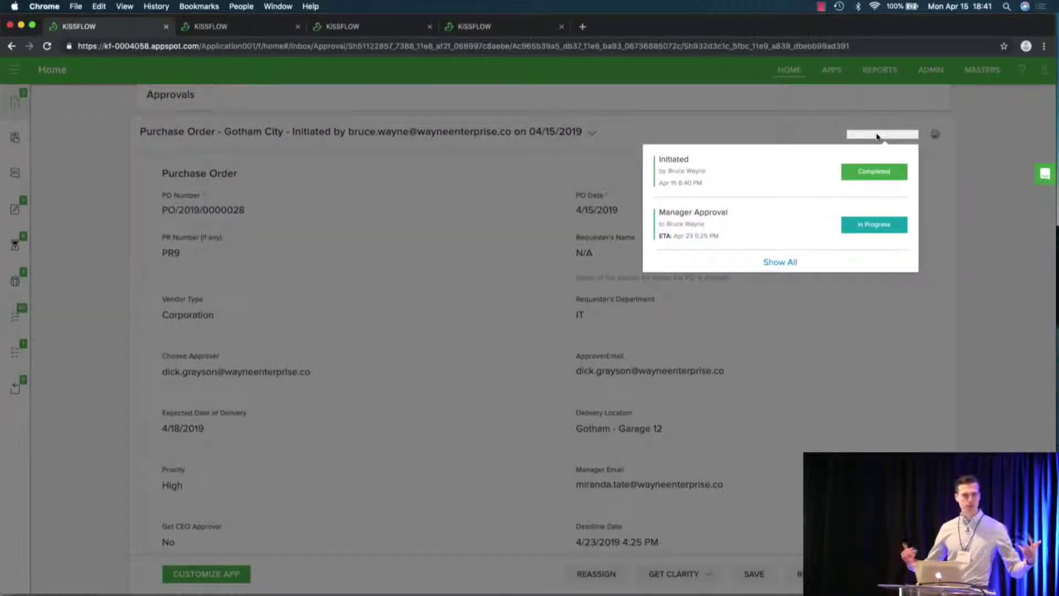
- Show all workflow stages of the purchase order, review the pending Location Head, Department Head and C Level approvals, and close the overview
{"action": "left_click", "coordinate": [778, 262]}
{"action": "scroll", "coordinate": [775, 267], "scroll_direction": "down", "scroll_amount": 1}
{"action": "scroll", "coordinate": [775, 267], "scroll_direction": "down", "scroll_amount": 5}
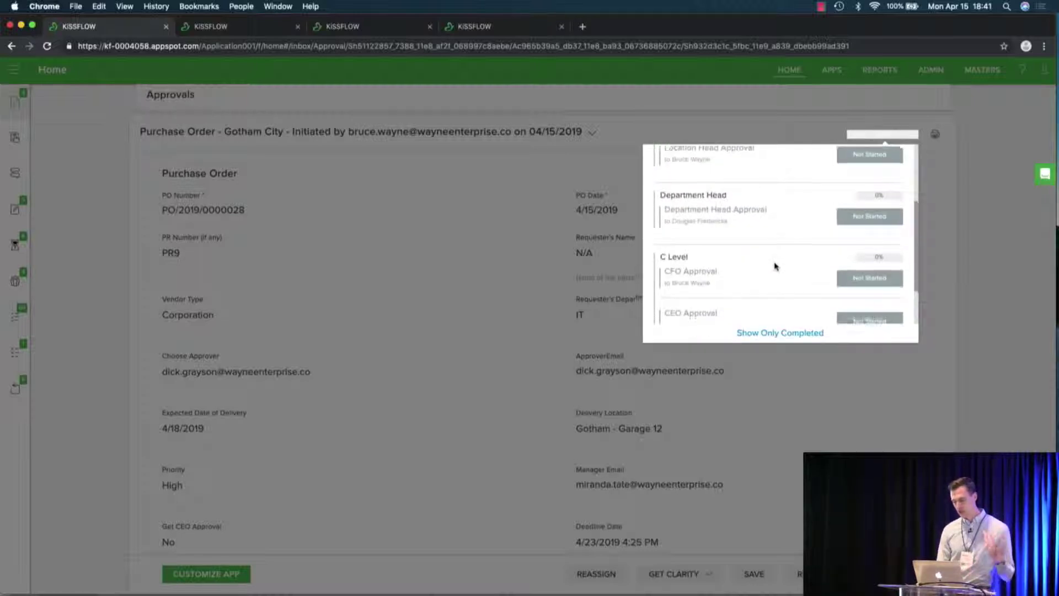
{"action": "scroll", "coordinate": [774, 266], "scroll_direction": "up", "scroll_amount": 5}
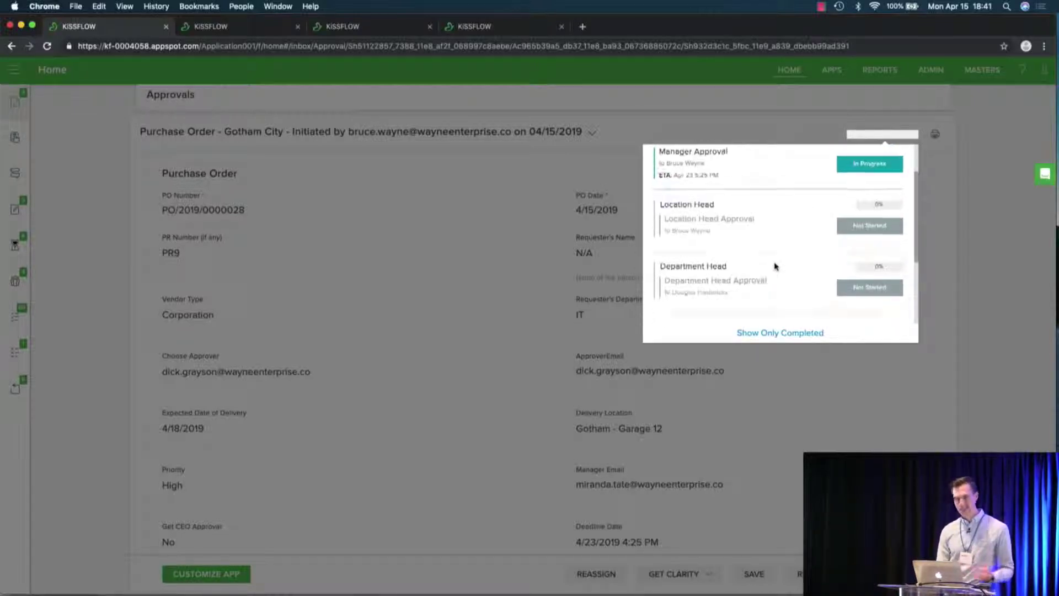
{"action": "scroll", "coordinate": [775, 267], "scroll_direction": "up", "scroll_amount": 2}
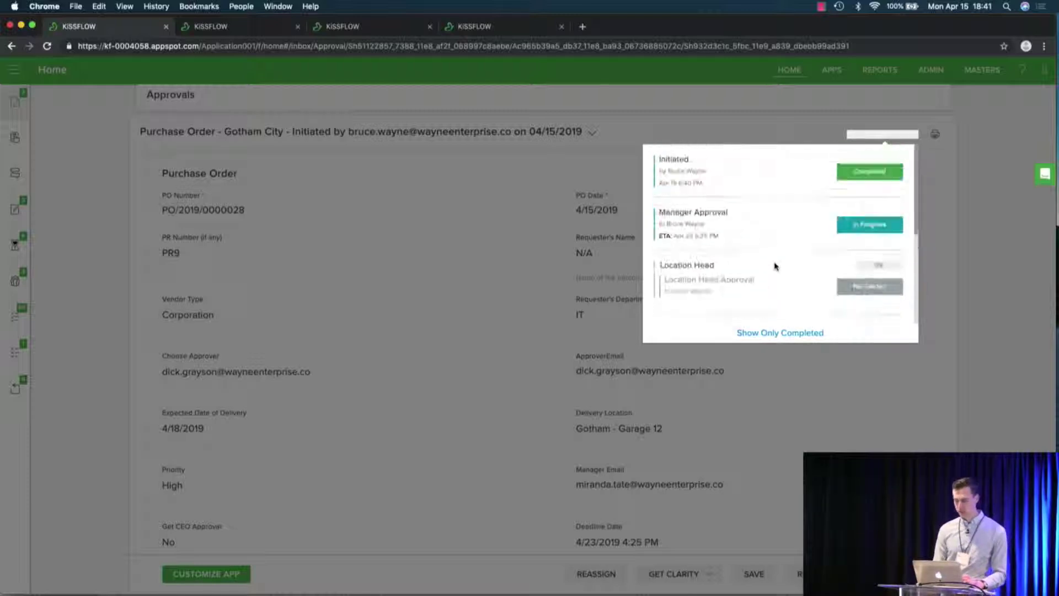
{"action": "left_click", "coordinate": [938, 200]}
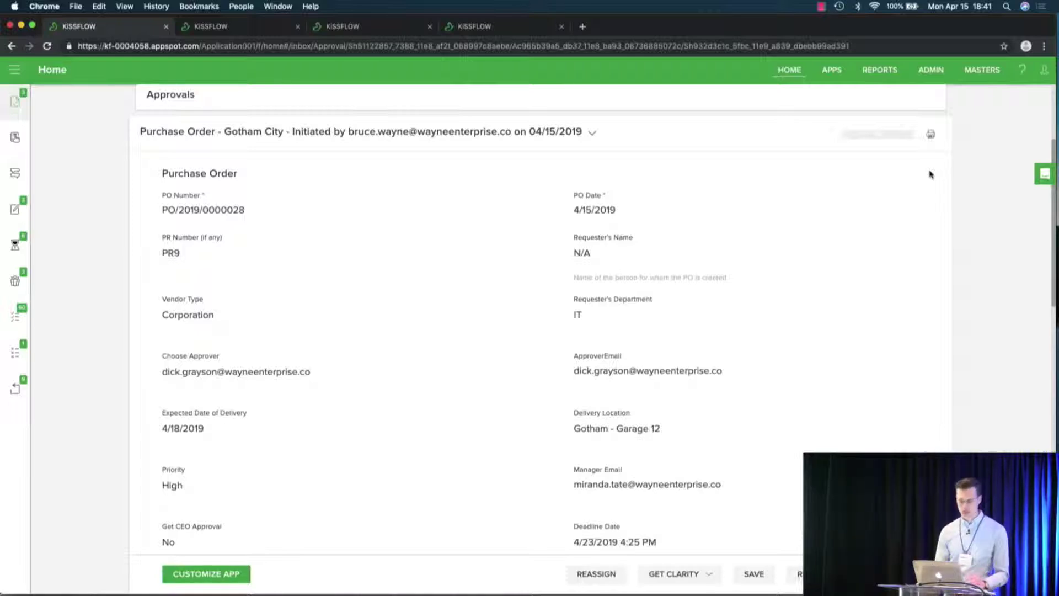
- View the purchase order's print form settings and cancel without printing
{"action": "left_click", "coordinate": [931, 134]}
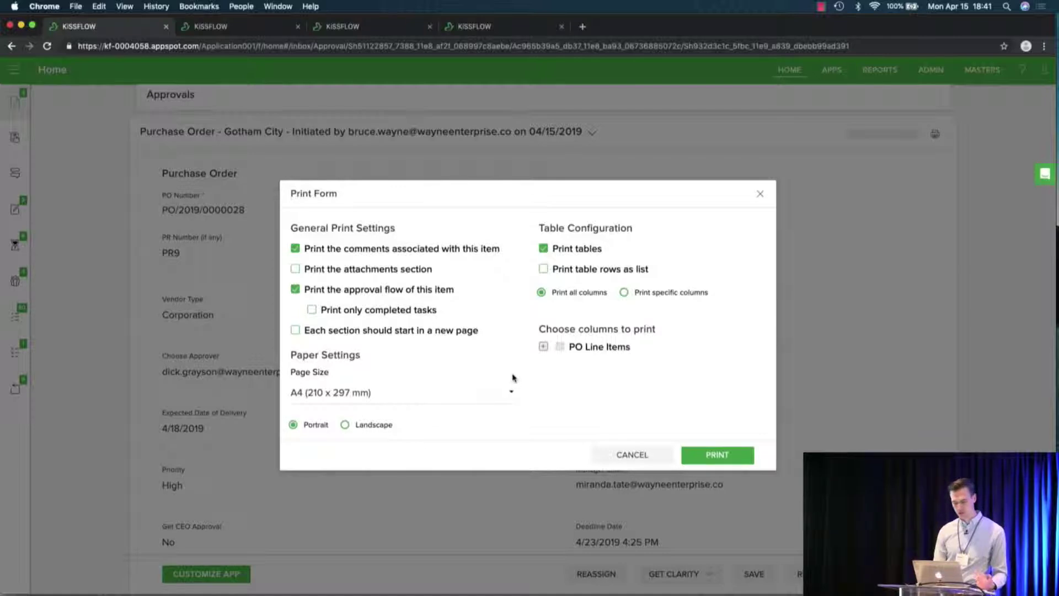
{"action": "left_click", "coordinate": [634, 455]}
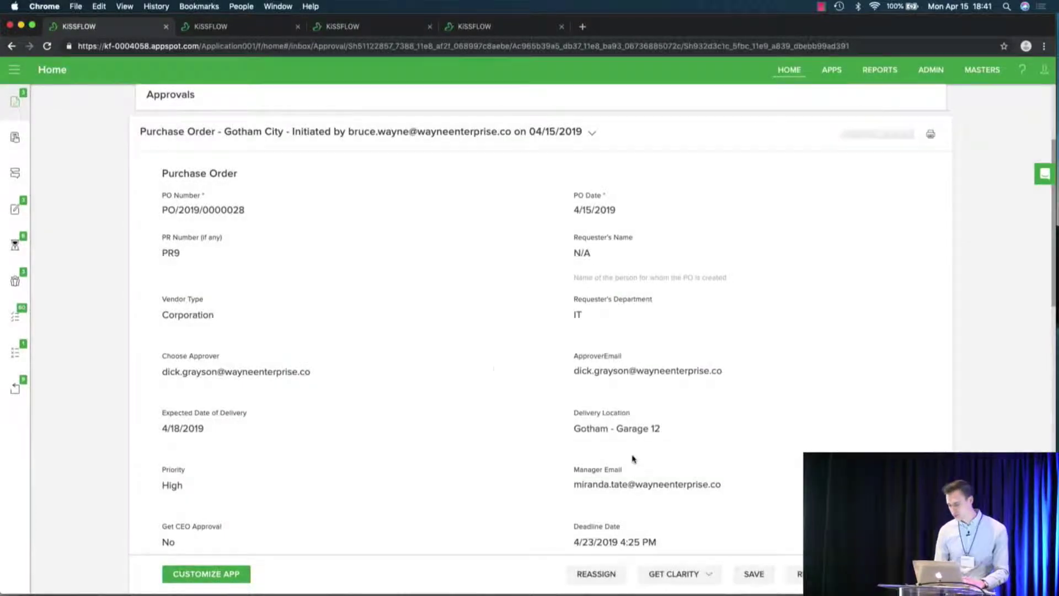
- Review the purchase order through its PO Summary and open its app for customization
{"action": "scroll", "coordinate": [476, 351], "scroll_direction": "down", "scroll_amount": 5}
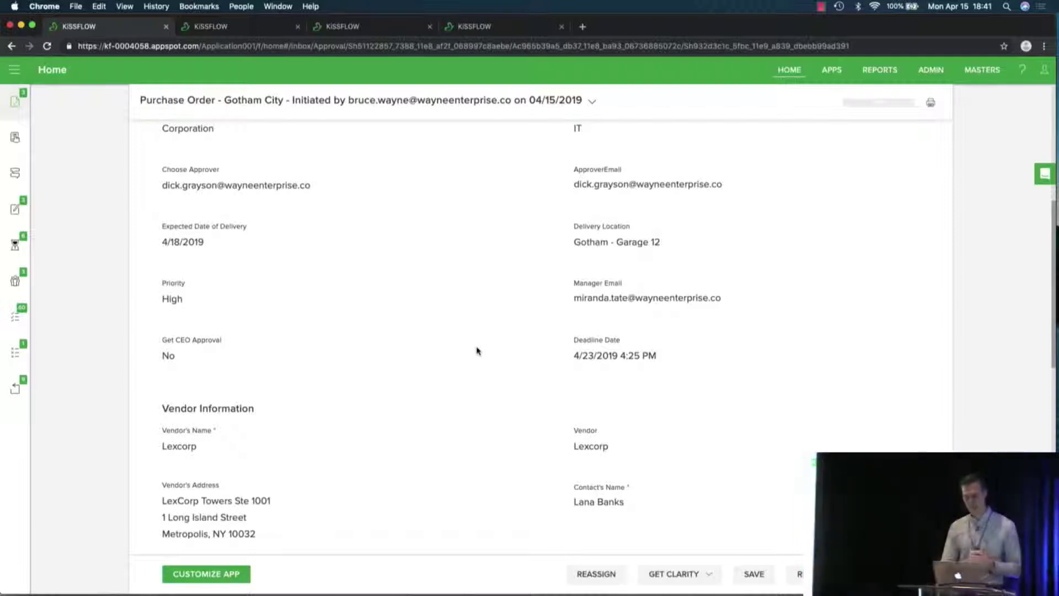
{"action": "scroll", "coordinate": [478, 351], "scroll_direction": "down", "scroll_amount": 3}
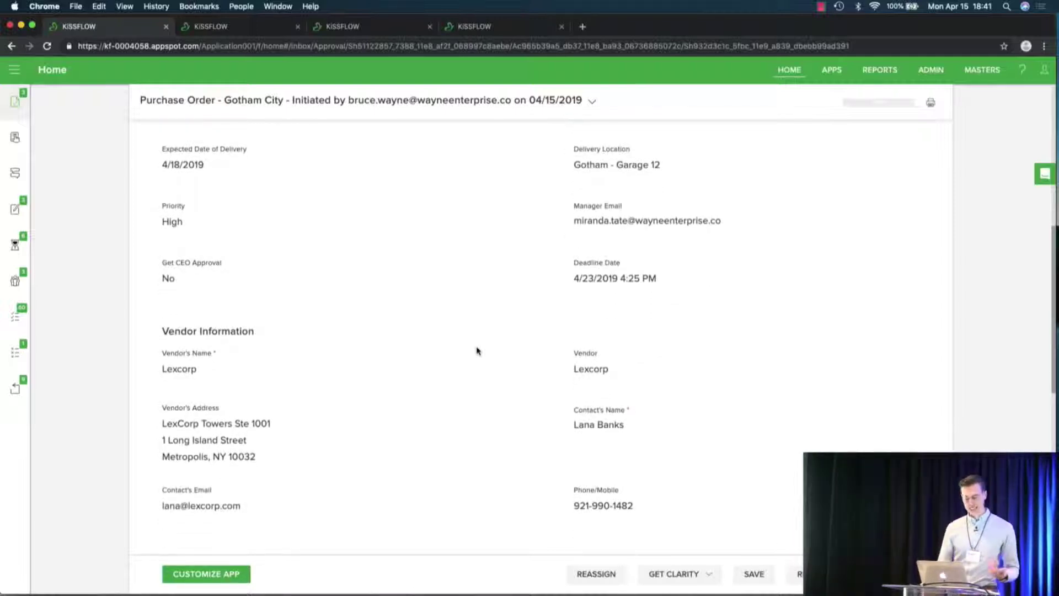
{"action": "scroll", "coordinate": [477, 350], "scroll_direction": "down", "scroll_amount": 10}
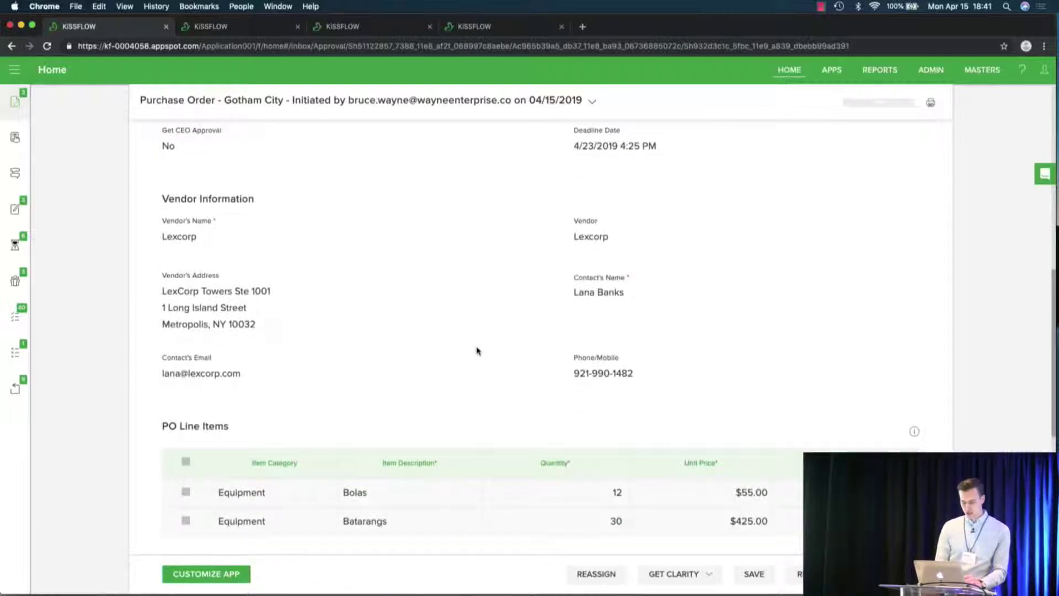
{"action": "scroll", "coordinate": [478, 350], "scroll_direction": "down", "scroll_amount": 2}
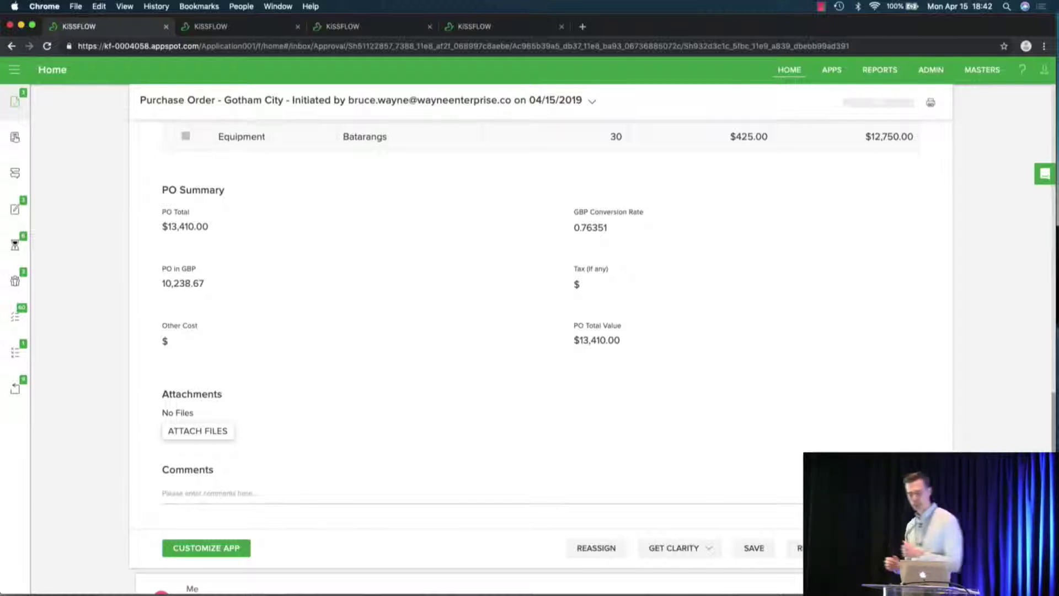
{"action": "left_click", "coordinate": [223, 551]}
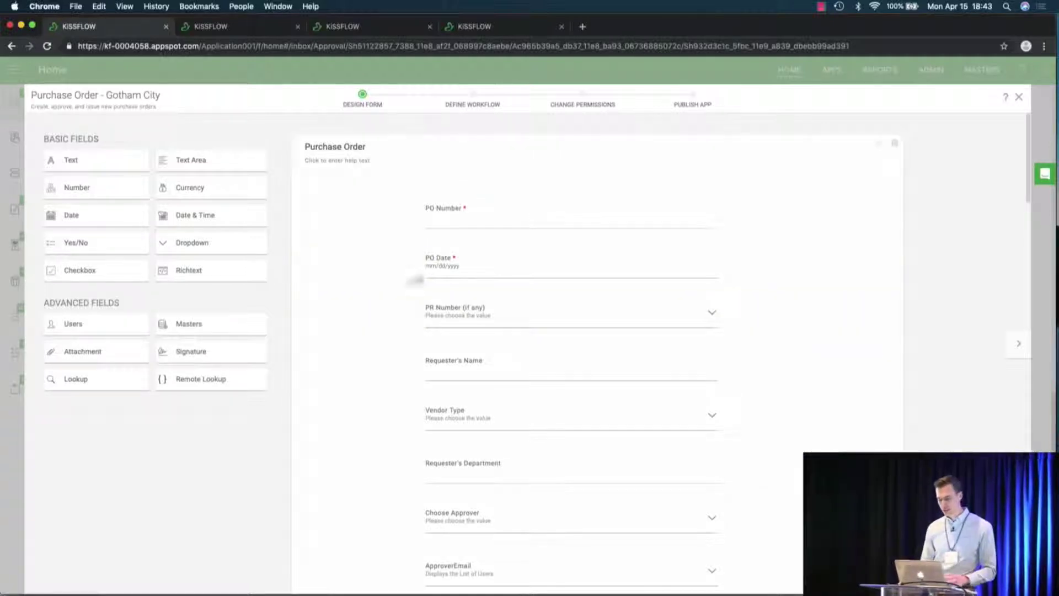
- Display the PO Number field's advanced options with its formula, and save the field
{"action": "left_click", "coordinate": [549, 213]}
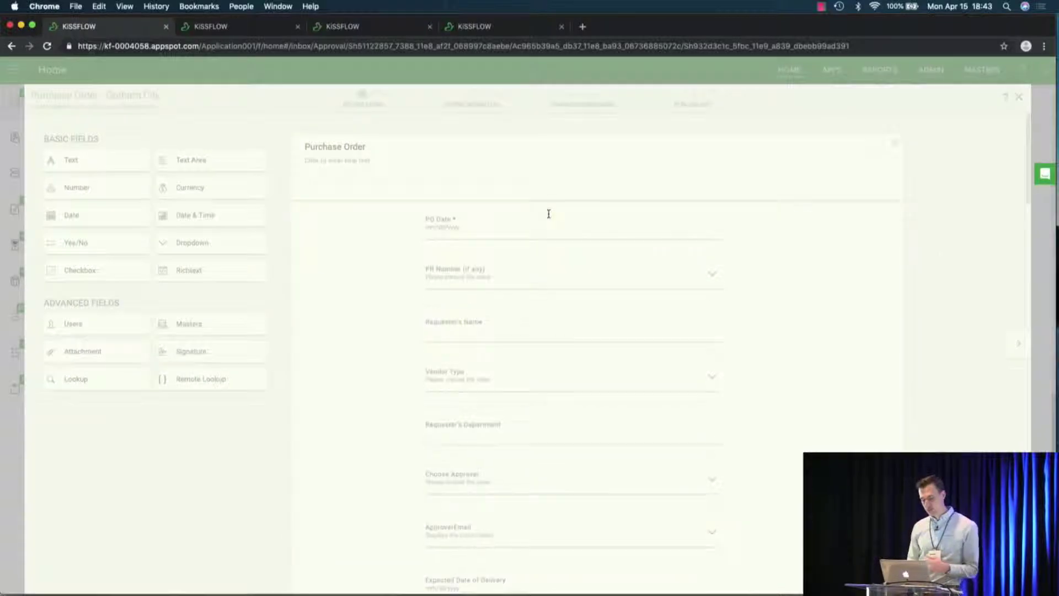
{"action": "left_click", "coordinate": [930, 251]}
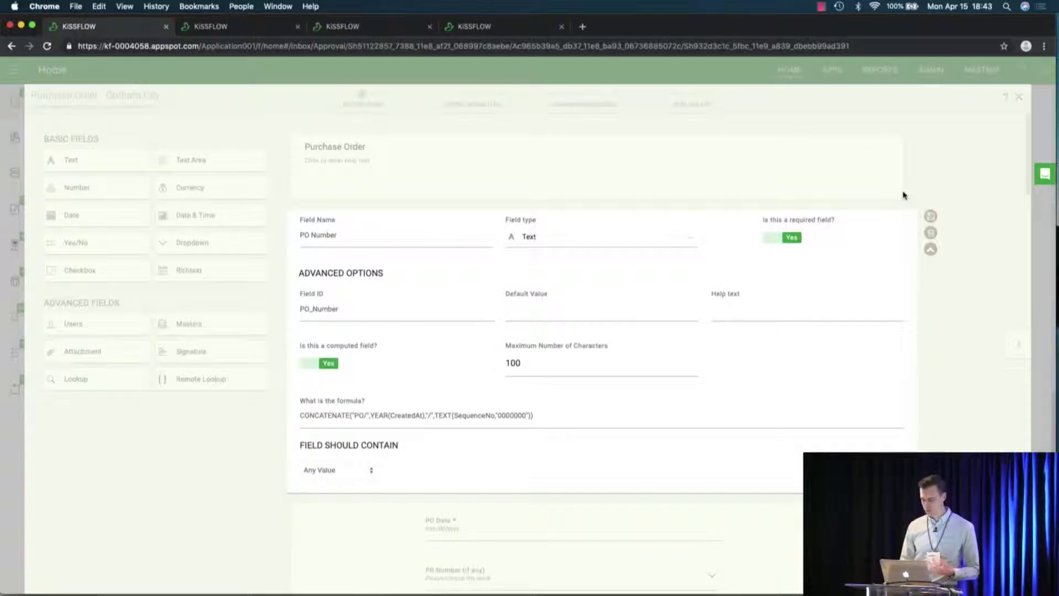
{"action": "left_click", "coordinate": [932, 217]}
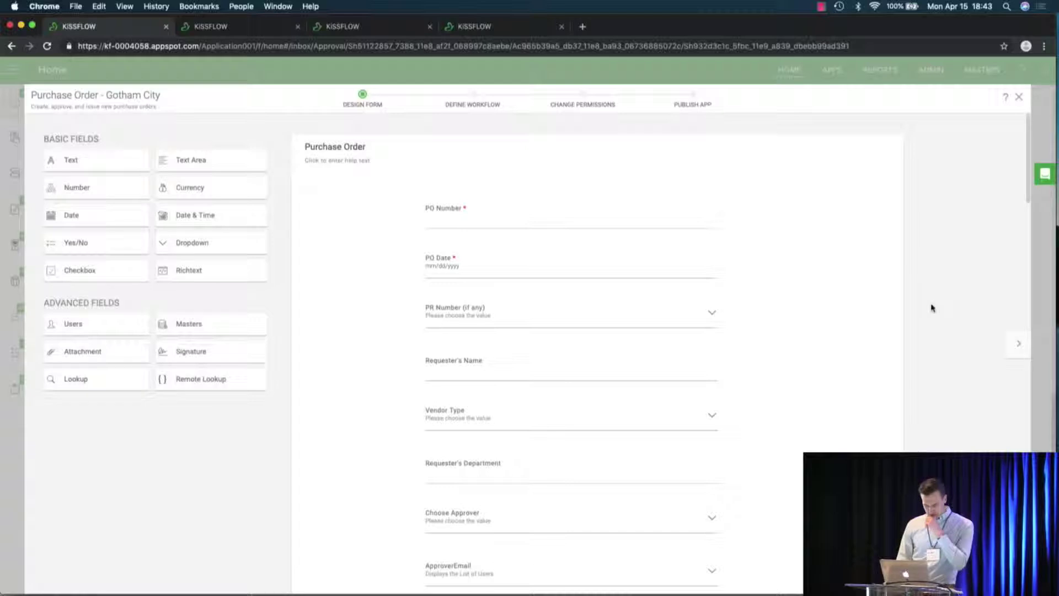
- Display the advanced options of the PR Number (if any) lookup field to check its data source, and save the field
{"action": "scroll", "coordinate": [932, 308], "scroll_direction": "down", "scroll_amount": 4}
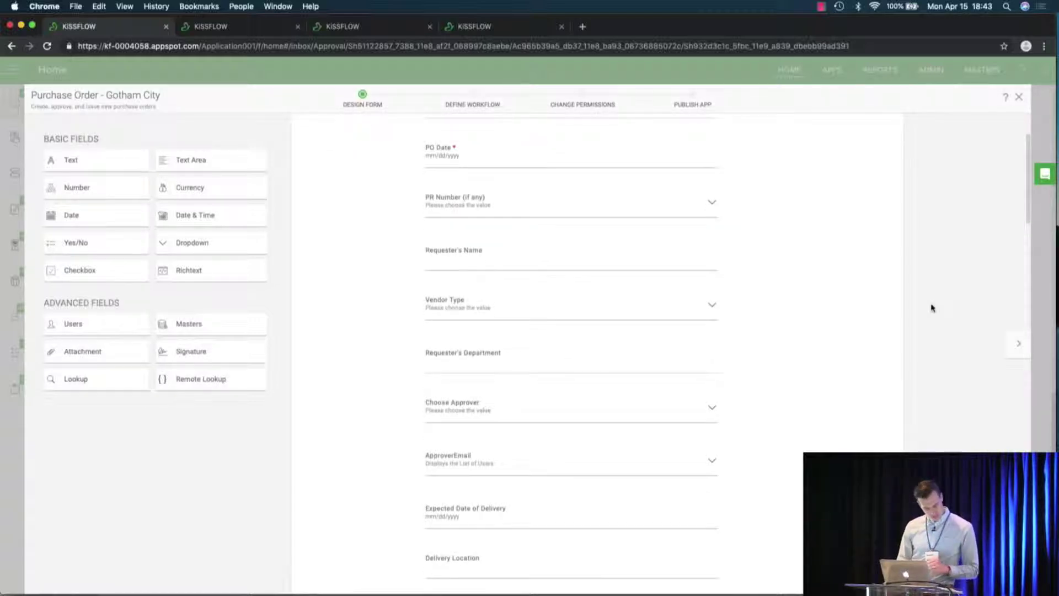
{"action": "left_click", "coordinate": [619, 199]}
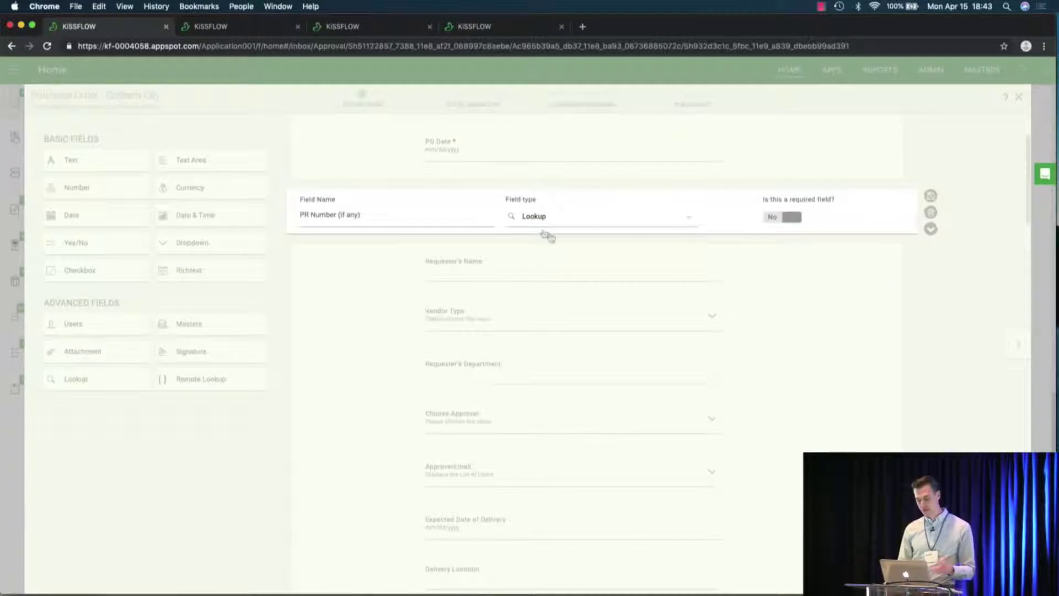
{"action": "left_click", "coordinate": [931, 229]}
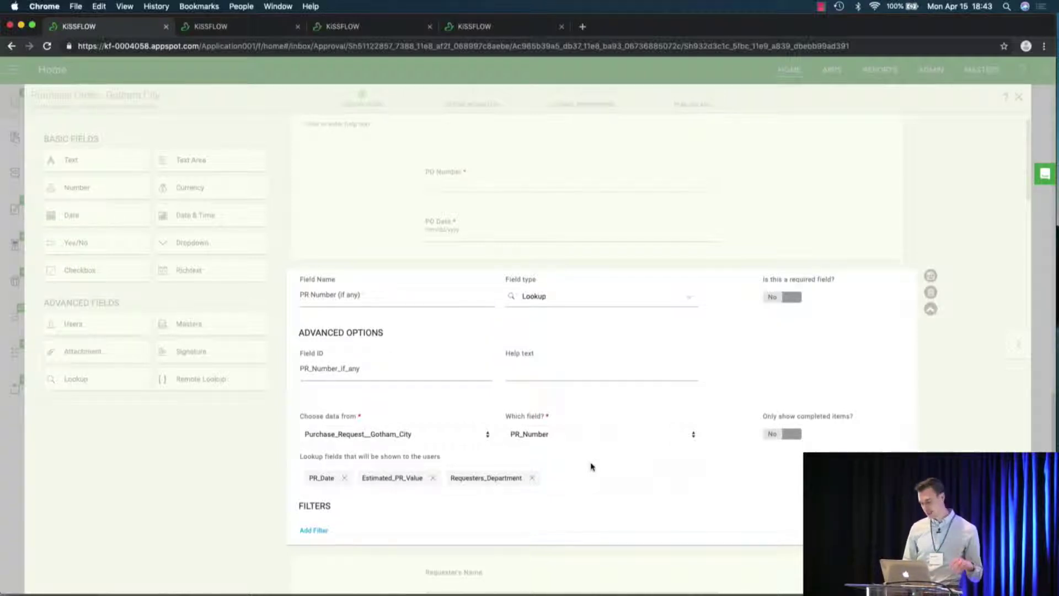
{"action": "left_click", "coordinate": [931, 276]}
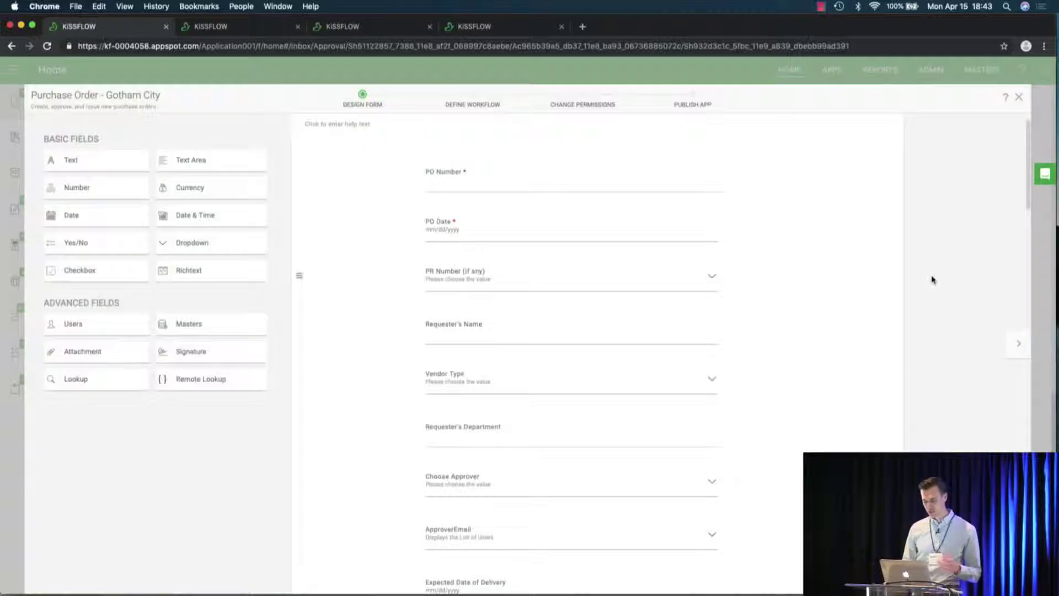
- Display the lookup settings of the Vendor's Name field in the Vendor Information section, and save the field
{"action": "scroll", "coordinate": [931, 279], "scroll_direction": "down", "scroll_amount": 5}
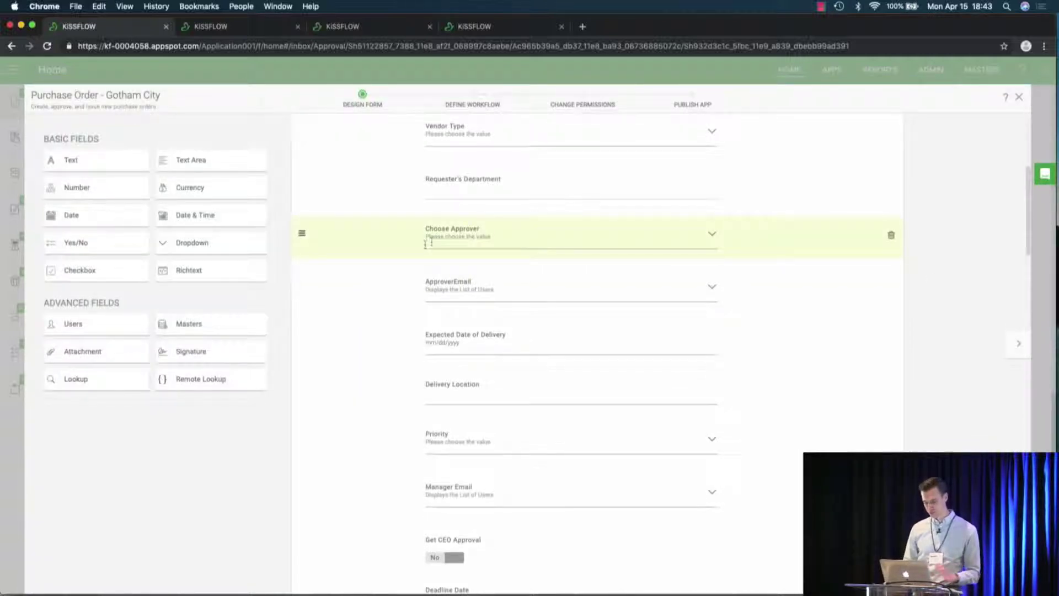
{"action": "scroll", "coordinate": [369, 303], "scroll_direction": "down", "scroll_amount": 6}
{"action": "scroll", "coordinate": [368, 303], "scroll_direction": "down", "scroll_amount": 3}
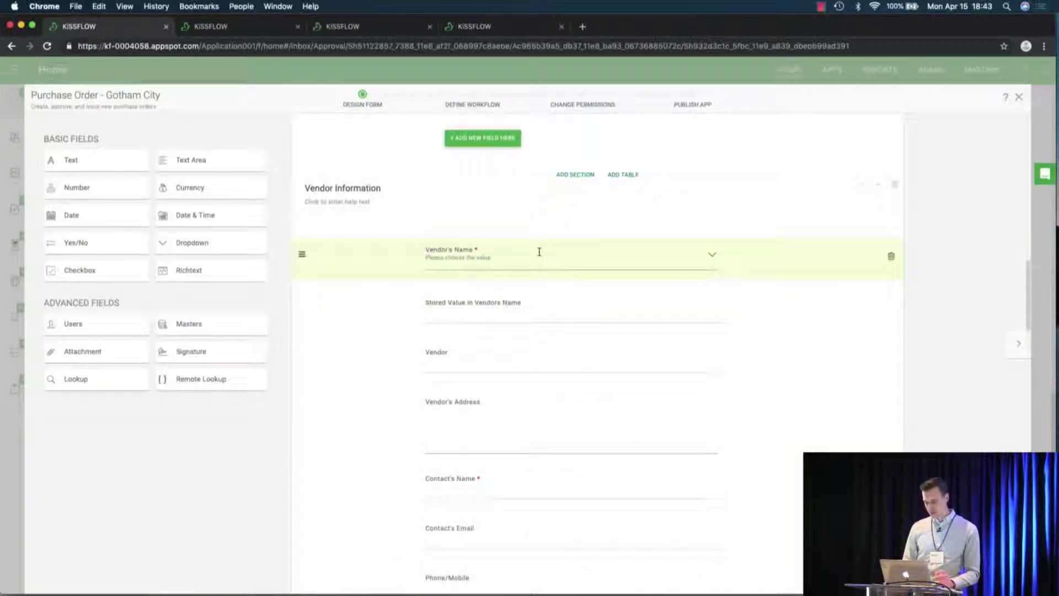
{"action": "left_click", "coordinate": [540, 252]}
{"action": "left_click", "coordinate": [931, 296]}
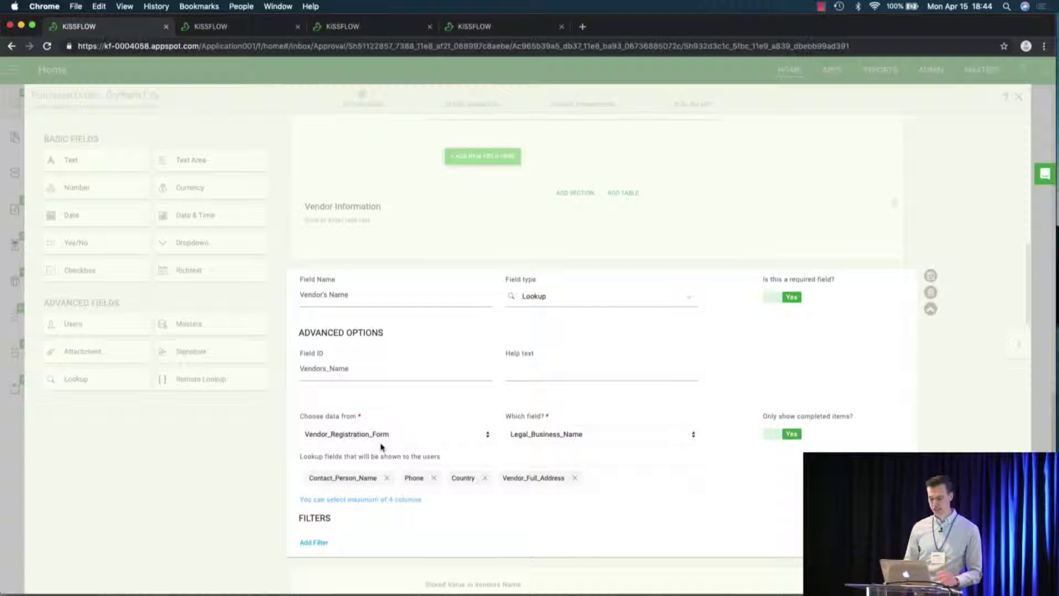
{"action": "left_click", "coordinate": [930, 276]}
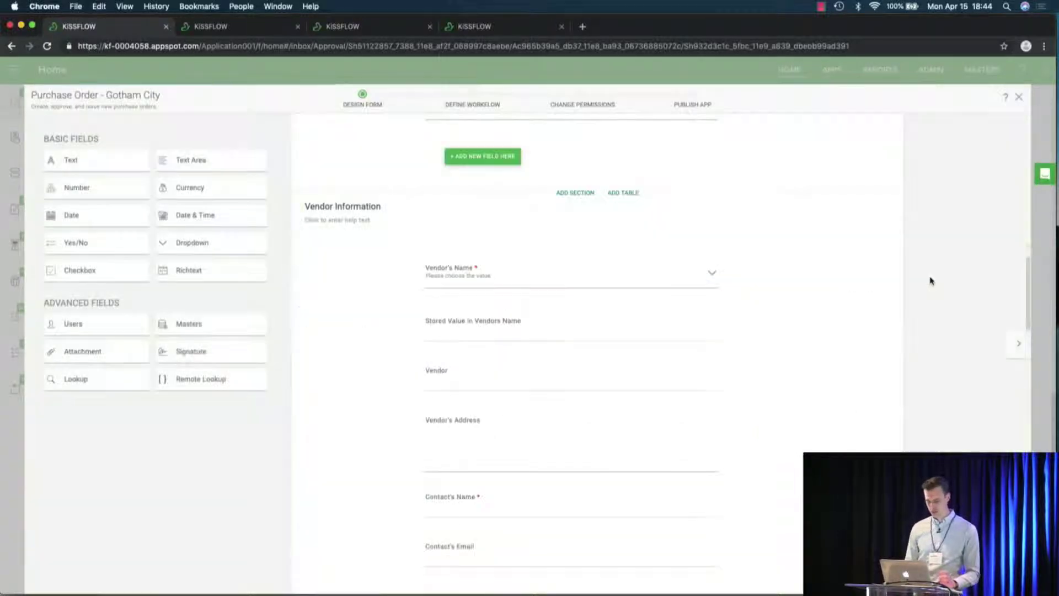
- Inspect the Item Category column of the PO Line Items table and the advanced options of the Item Description column
{"action": "scroll", "coordinate": [931, 280], "scroll_direction": "down", "scroll_amount": 6}
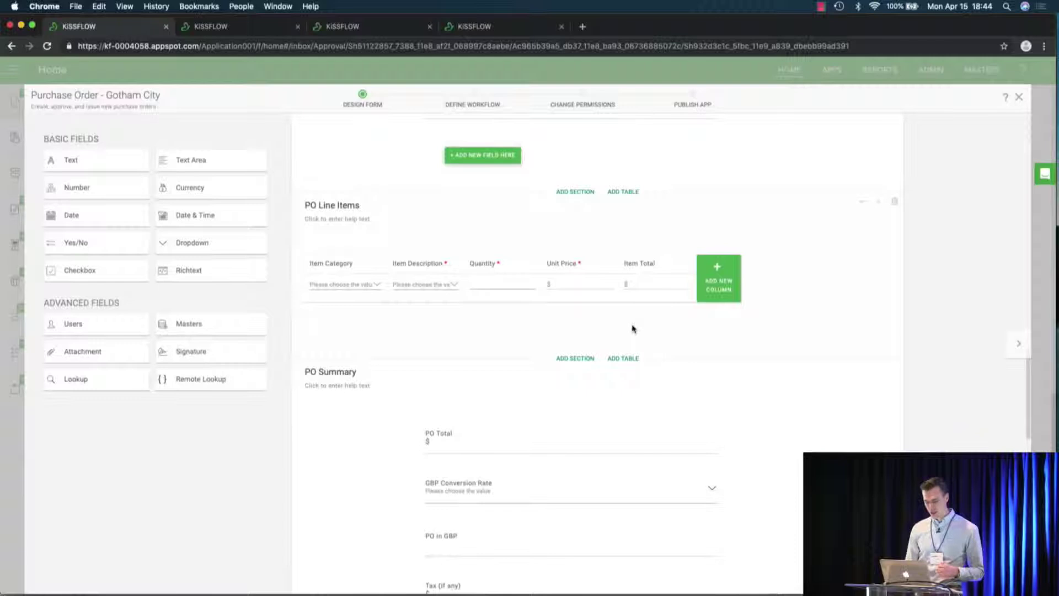
{"action": "left_click", "coordinate": [375, 284]}
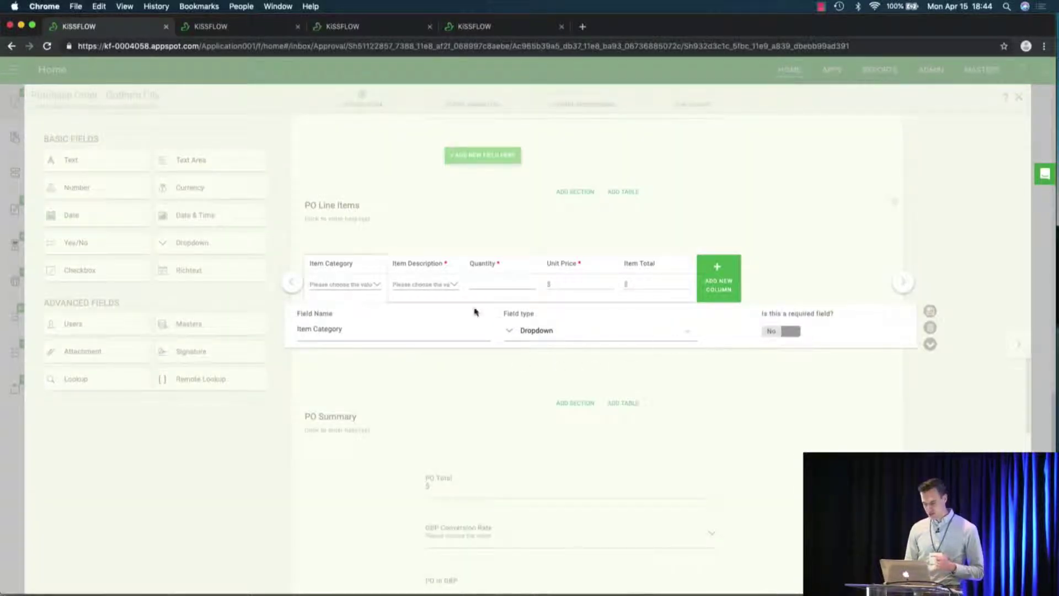
{"action": "left_click", "coordinate": [429, 282]}
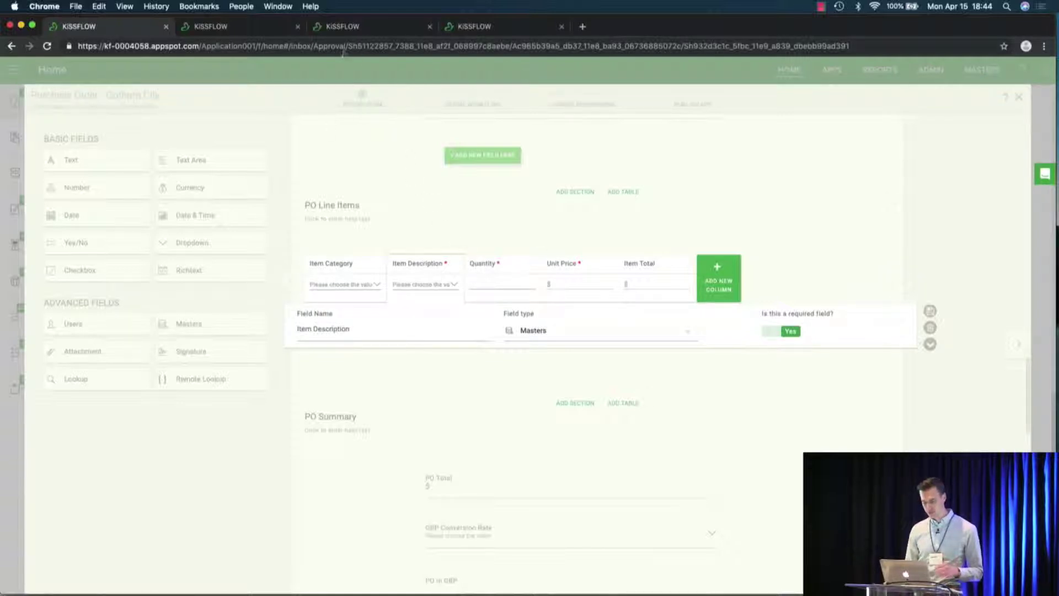
{"action": "left_click", "coordinate": [931, 343]}
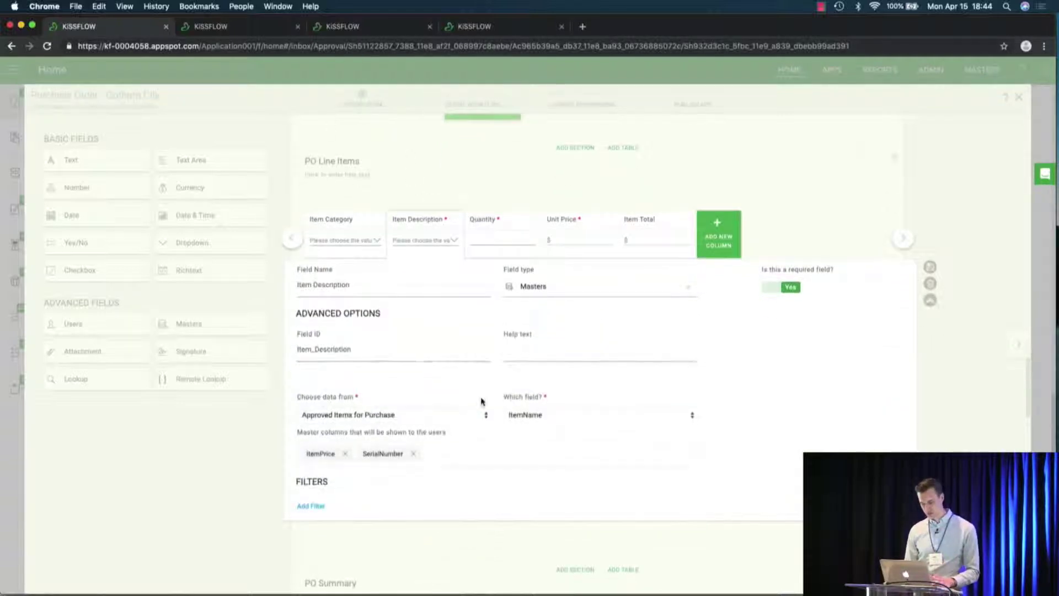
- Check the Approved Items for Purchase master list, return to the form design and save the Item Description column
{"action": "left_click", "coordinate": [341, 26]}
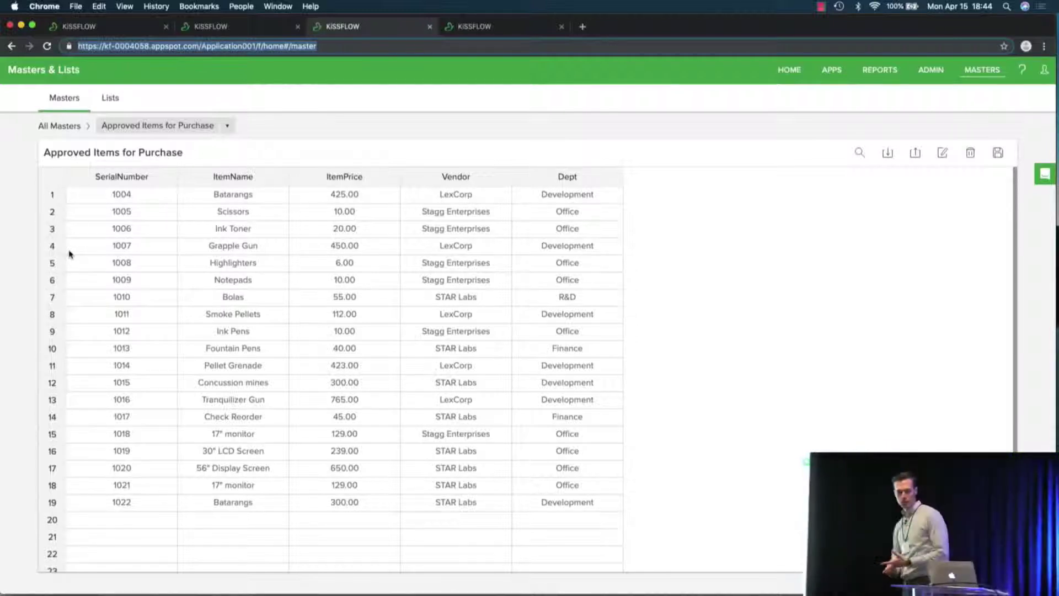
{"action": "left_click", "coordinate": [237, 27]}
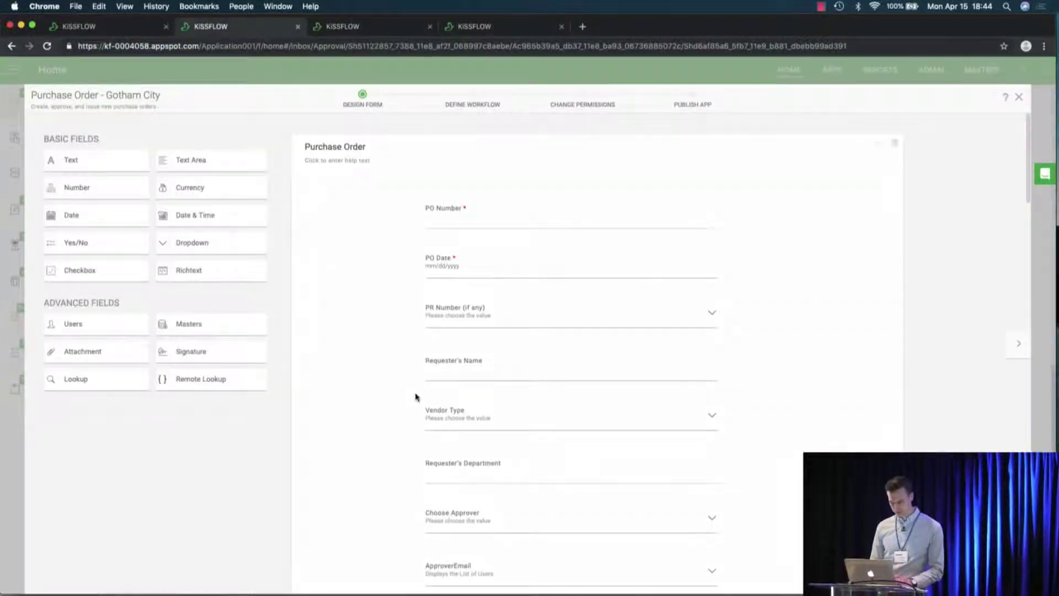
{"action": "left_click", "coordinate": [88, 27]}
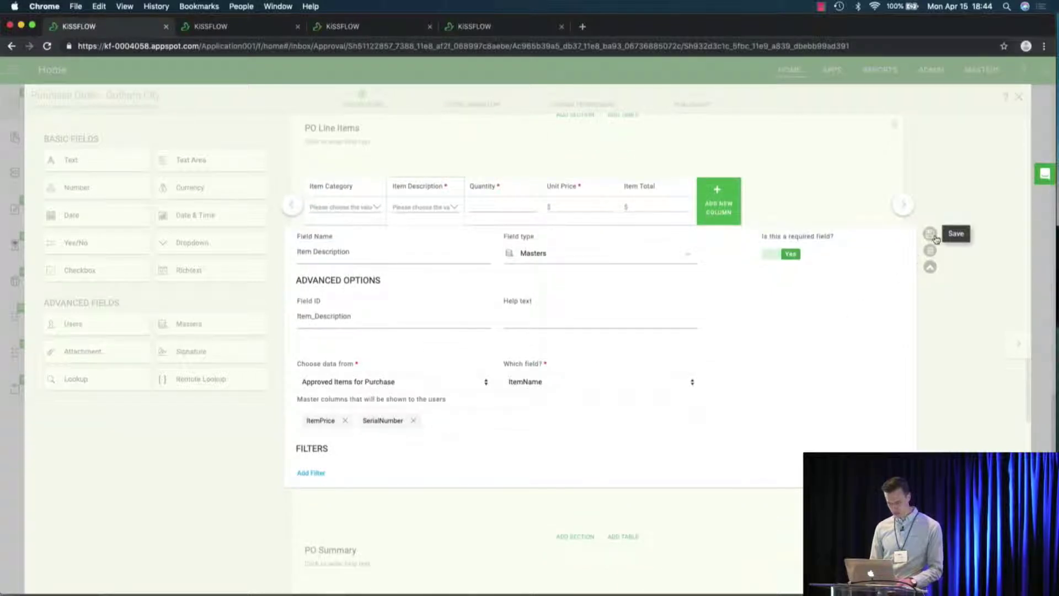
{"action": "left_click", "coordinate": [930, 233]}
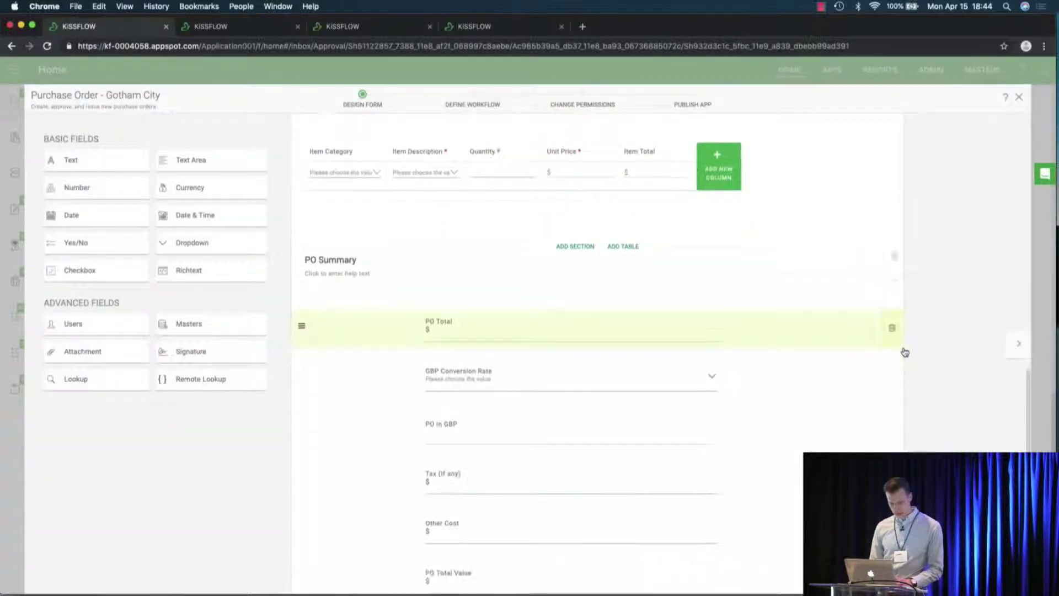
- Open the purchase order app's workflow definition and view its approval stages
{"action": "left_click", "coordinate": [470, 106]}
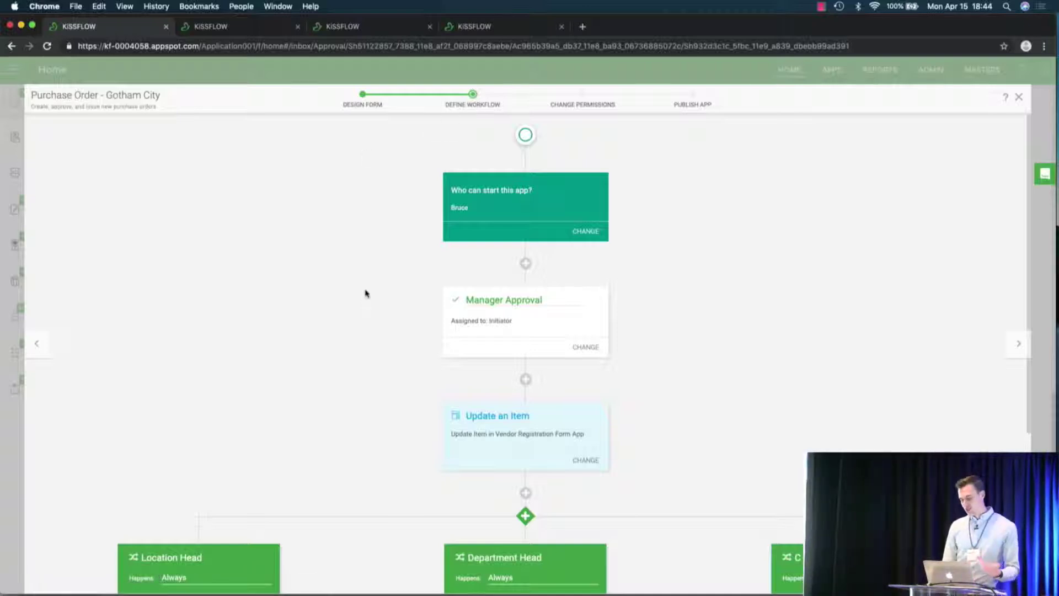
{"action": "scroll", "coordinate": [381, 259], "scroll_direction": "down", "scroll_amount": 3}
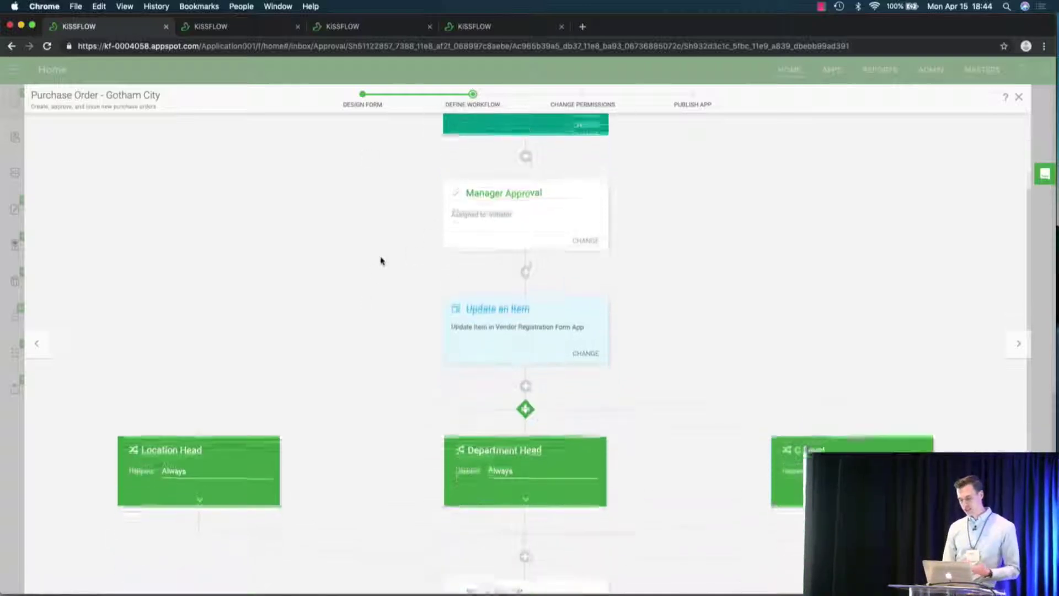
- Add an untitled approval task ahead of Manager Approval in the workflow, and delete it
{"action": "left_click", "coordinate": [526, 154]}
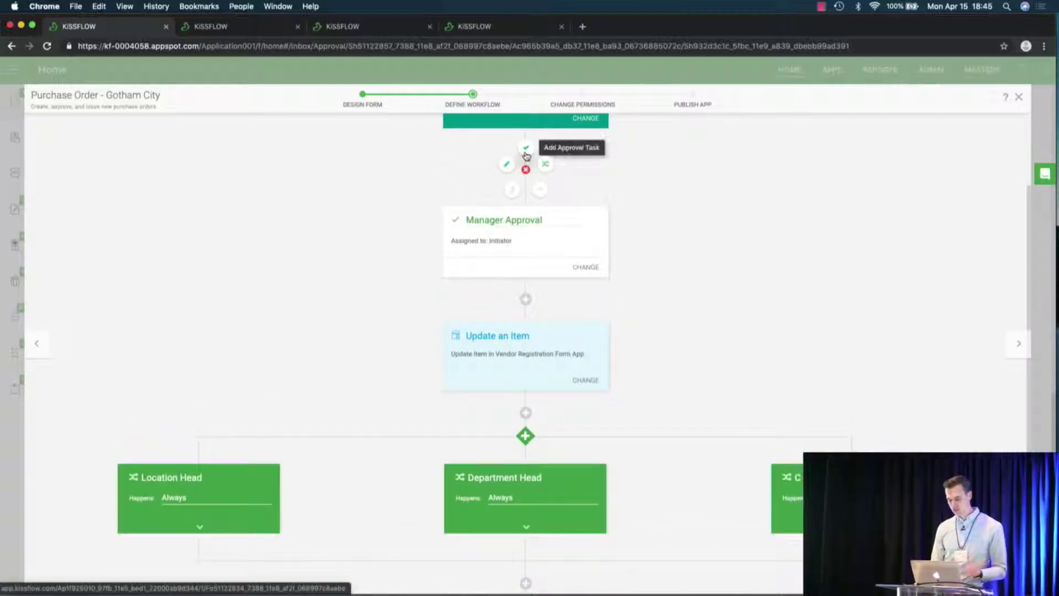
{"action": "left_click", "coordinate": [526, 154]}
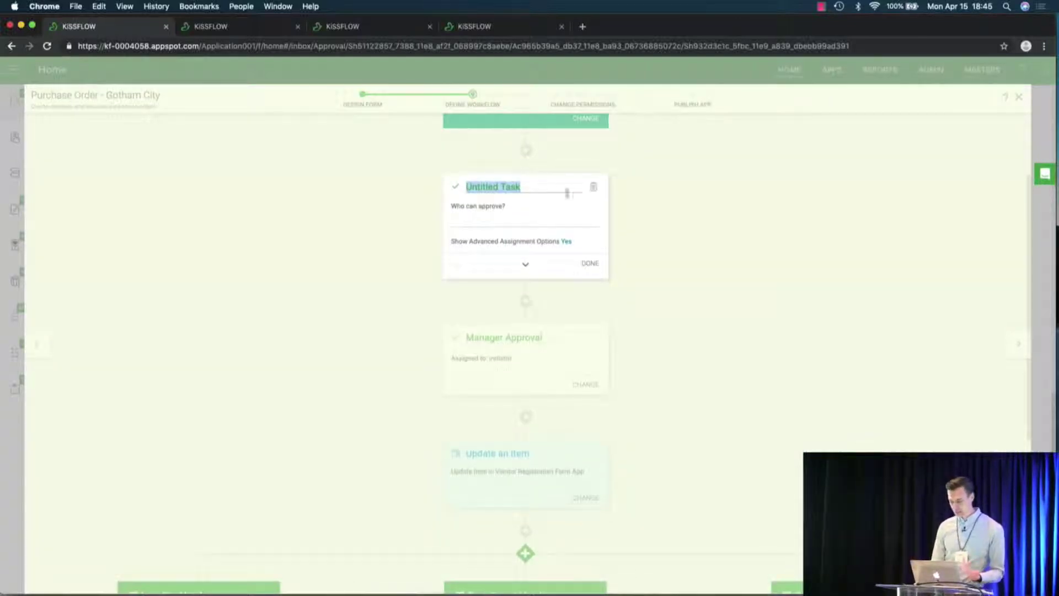
{"action": "left_click", "coordinate": [594, 187]}
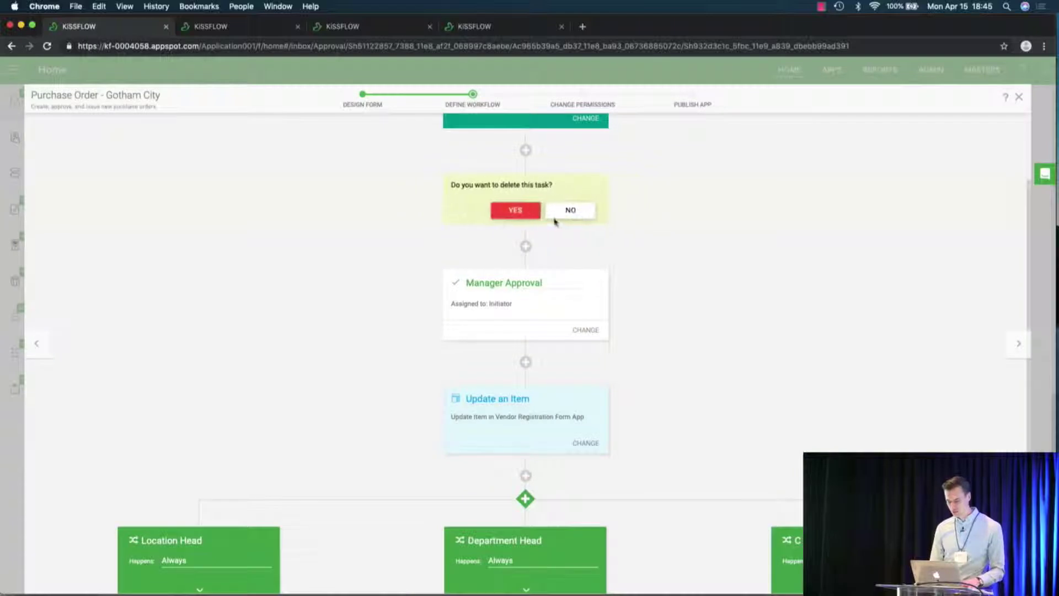
{"action": "left_click", "coordinate": [529, 213]}
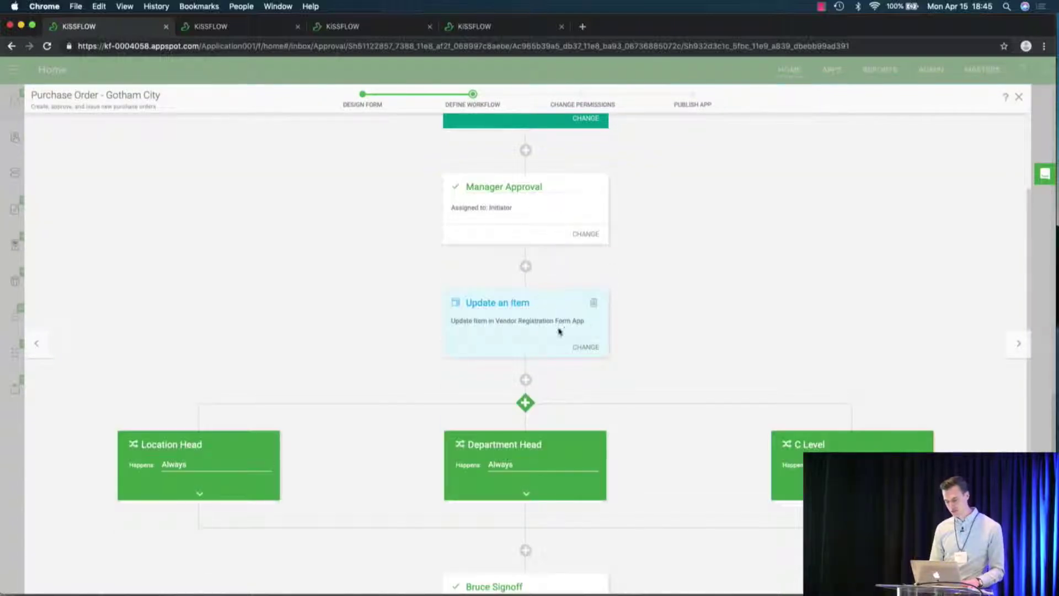
- Move the Update an Item action ahead of Manager Approval and inspect its field mapping
{"action": "left_click_drag", "start_coordinate": [544, 323], "coordinate": [543, 182]}
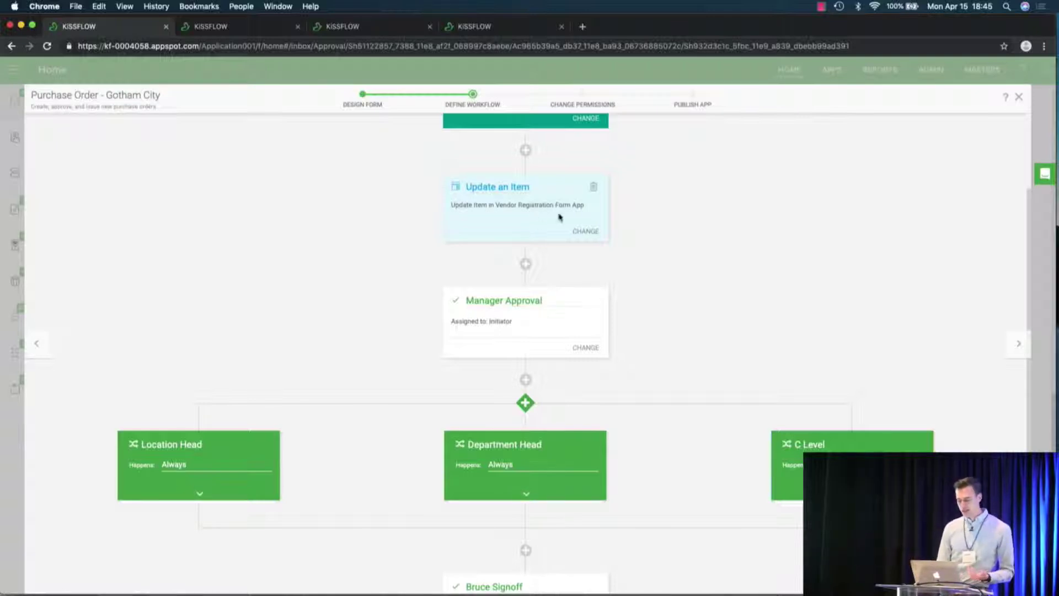
{"action": "left_click", "coordinate": [592, 232]}
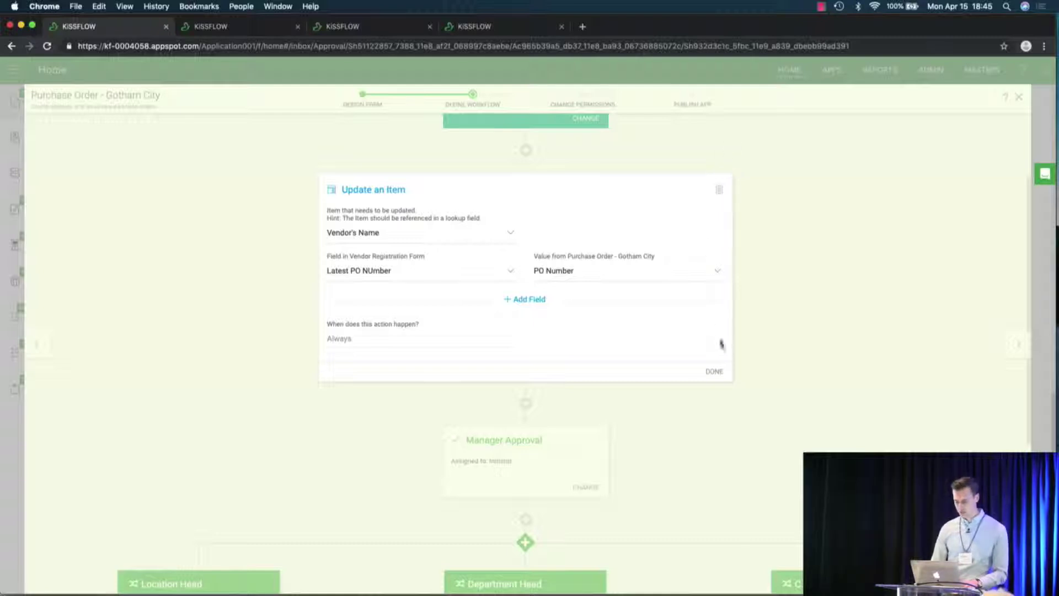
{"action": "left_click", "coordinate": [715, 371]}
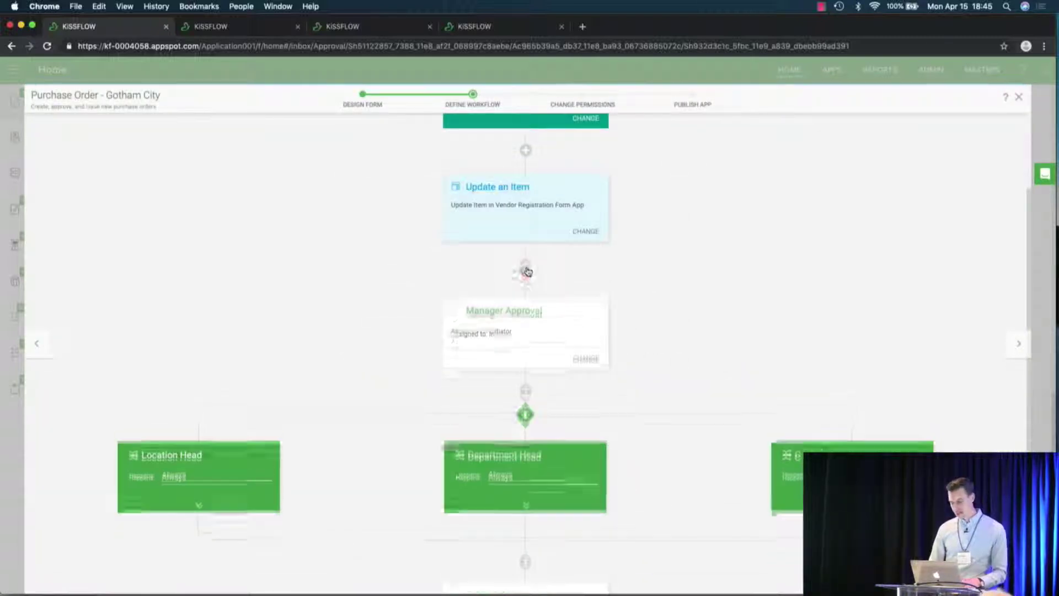
- Display the action types that can be inserted between Update an Item and Manager Approval, without choosing any
{"action": "left_click", "coordinate": [541, 305]}
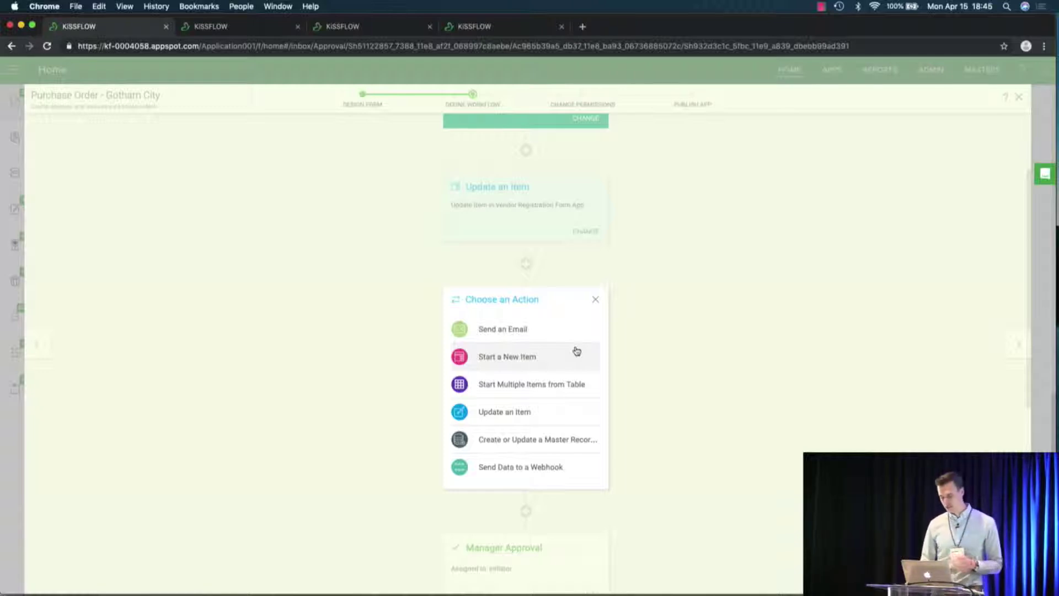
{"action": "left_click", "coordinate": [595, 299]}
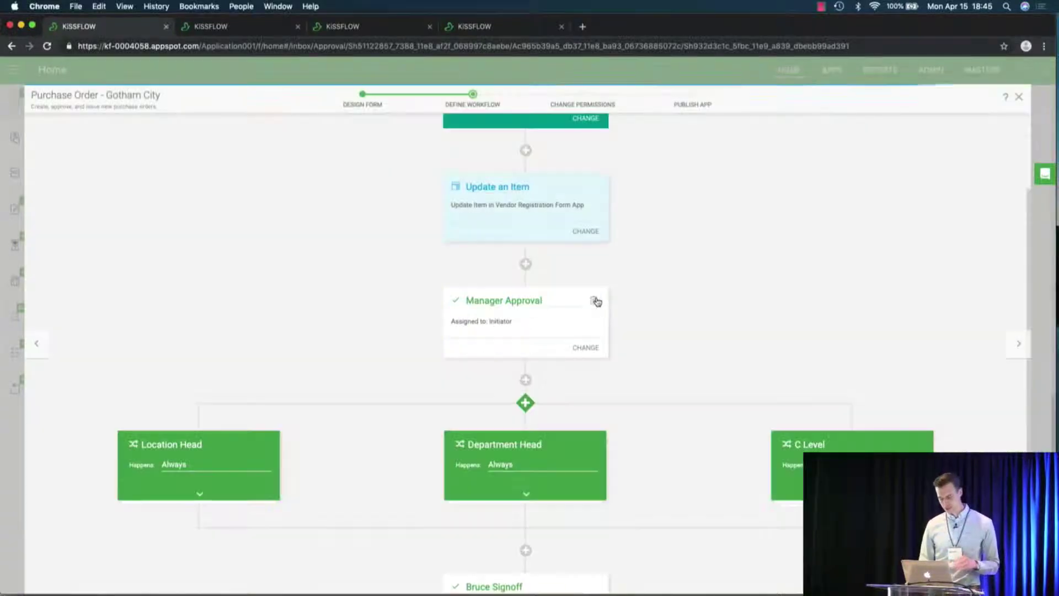
- Expand the C Level parallel branch and review its approval tasks through to the end of the workflow
{"action": "scroll", "coordinate": [651, 366], "scroll_direction": "down", "scroll_amount": 3}
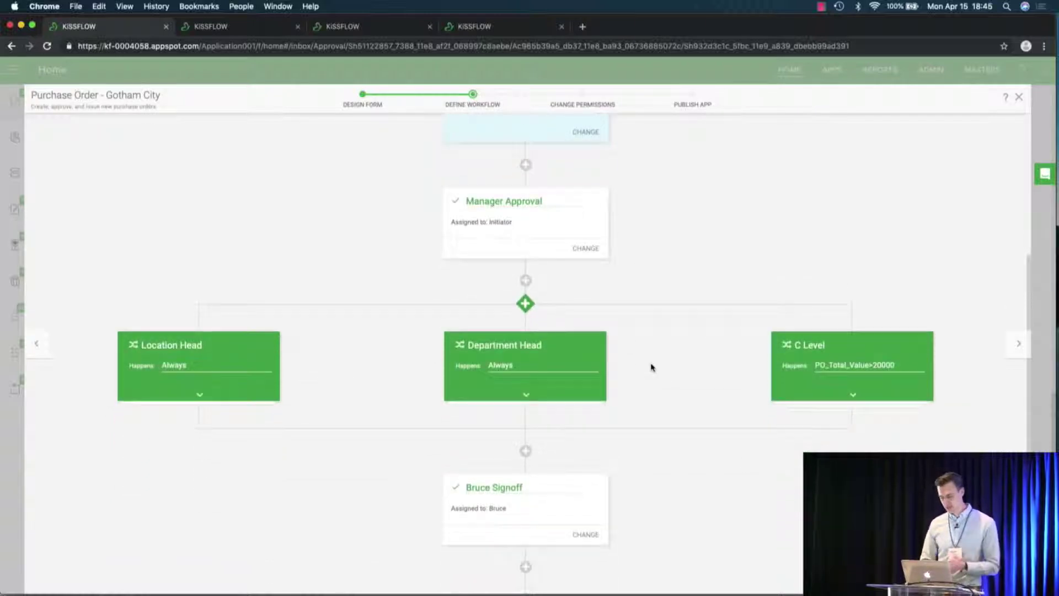
{"action": "scroll", "coordinate": [651, 367], "scroll_direction": "down", "scroll_amount": 1}
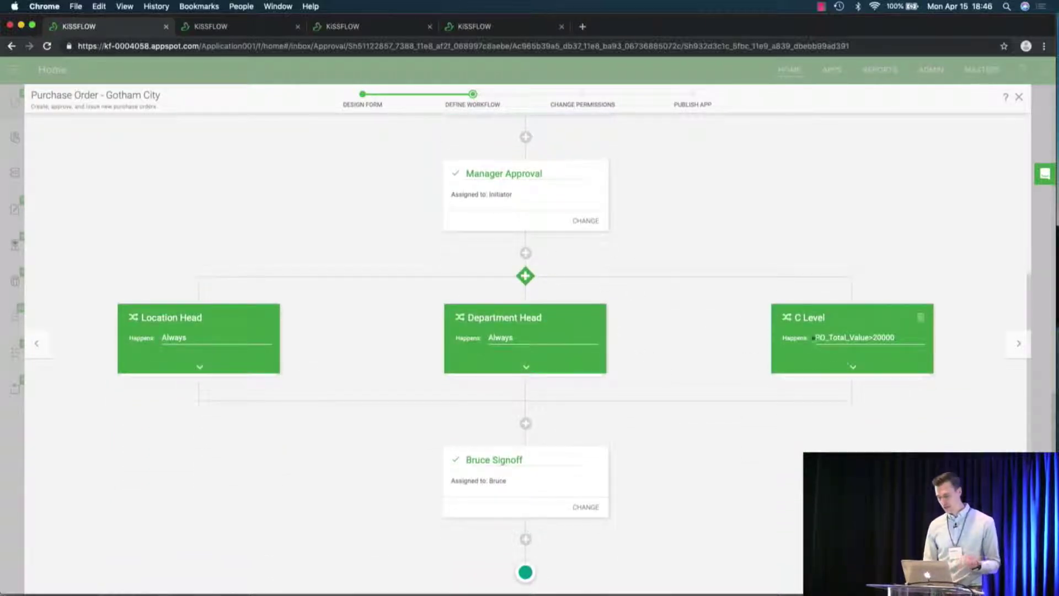
{"action": "left_click", "coordinate": [856, 367]}
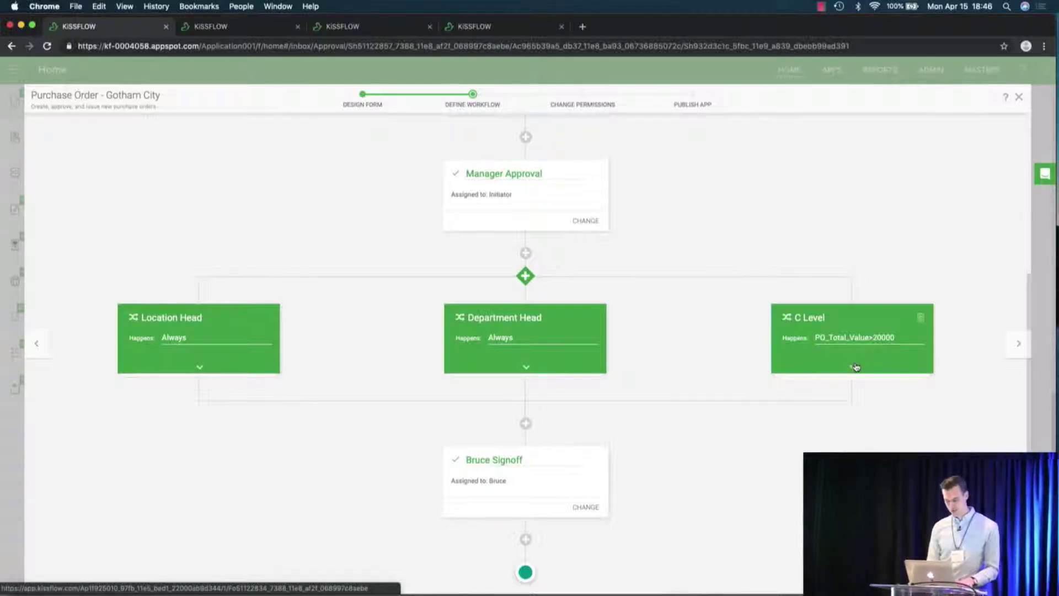
{"action": "left_click", "coordinate": [856, 366]}
{"action": "scroll", "coordinate": [854, 367], "scroll_direction": "down", "scroll_amount": 3}
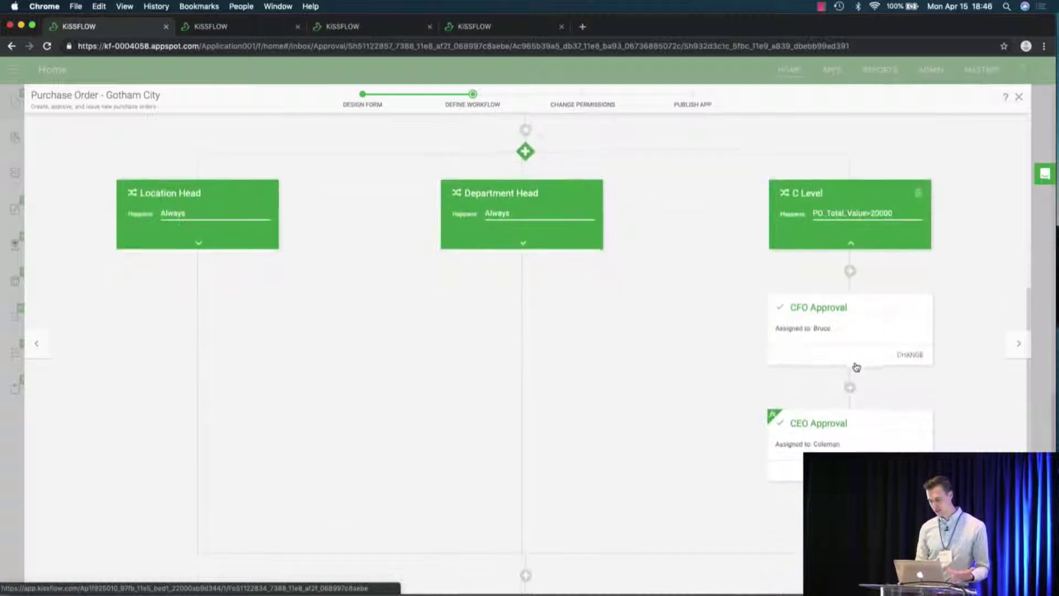
{"action": "mouse_move", "coordinate": [770, 417]}
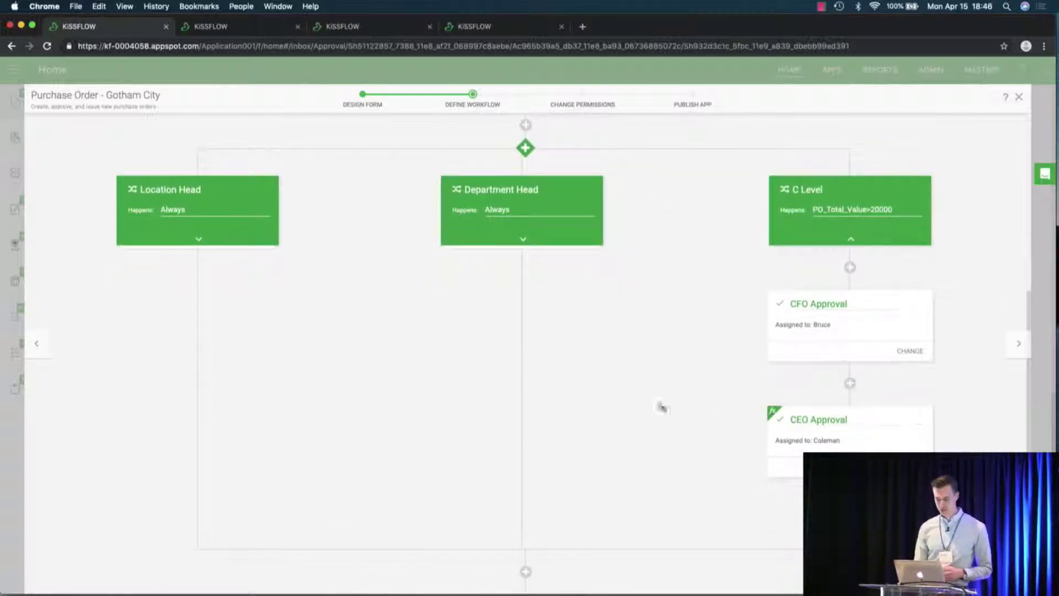
{"action": "scroll", "coordinate": [657, 402], "scroll_direction": "down", "scroll_amount": 3}
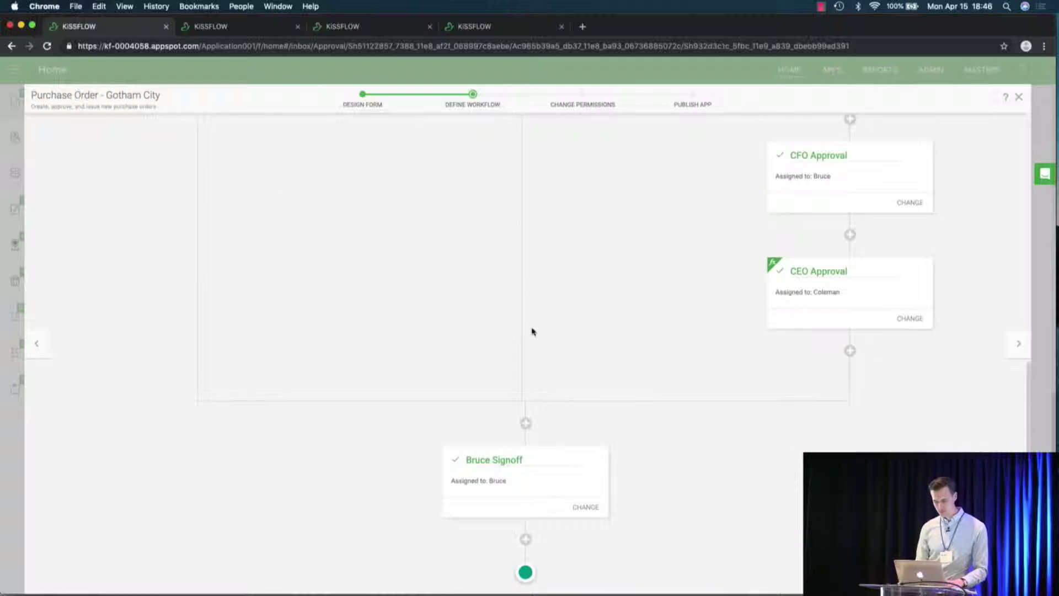
- Examine the field permissions of the new purchase order step and the visibility options for individual fields
{"action": "left_click", "coordinate": [592, 105]}
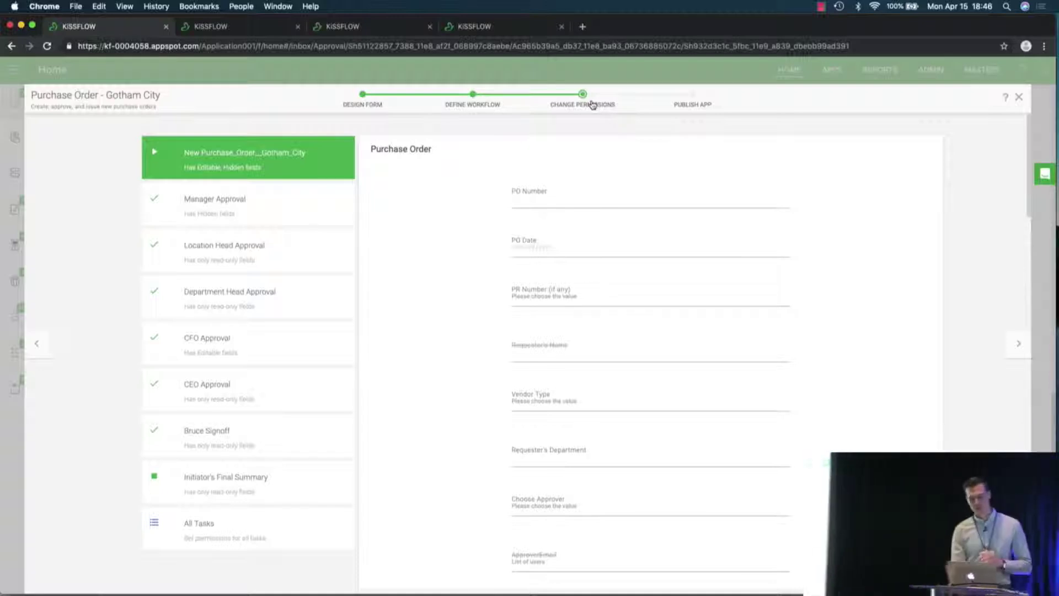
{"action": "mouse_move", "coordinate": [578, 199]}
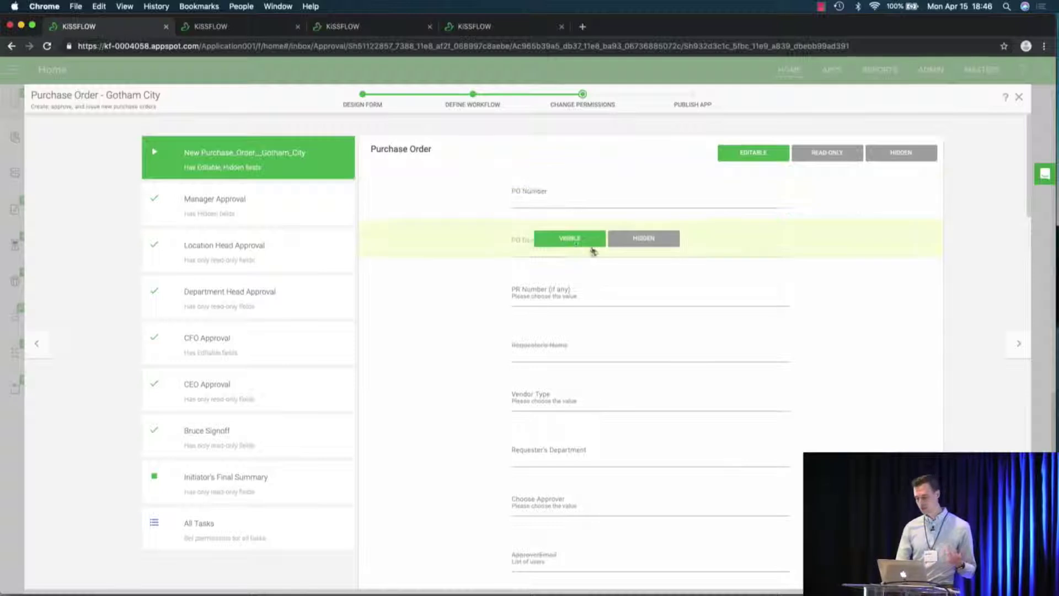
{"action": "mouse_move", "coordinate": [619, 301]}
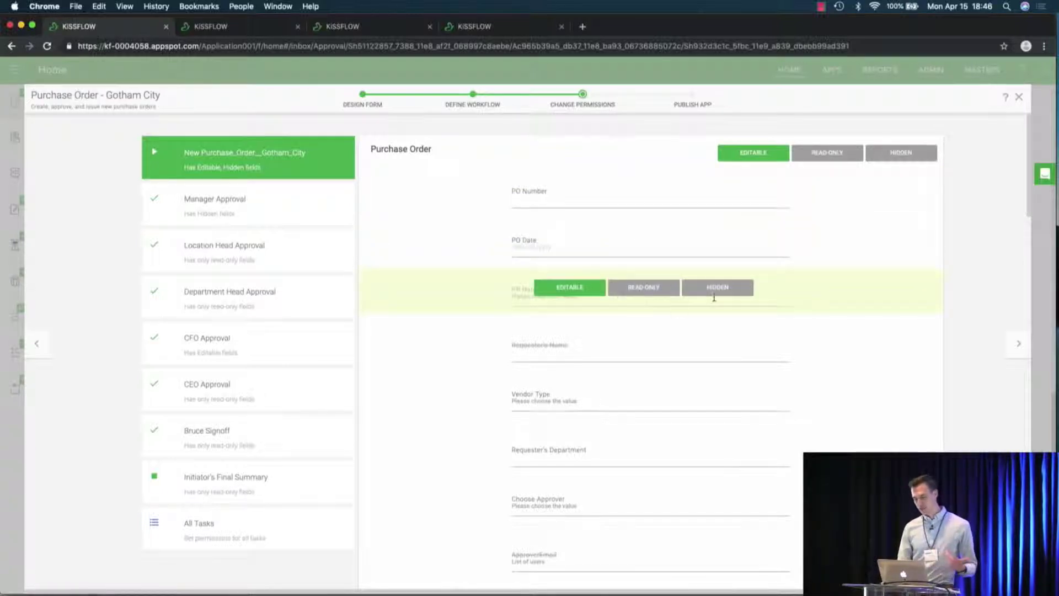
{"action": "mouse_move", "coordinate": [638, 246]}
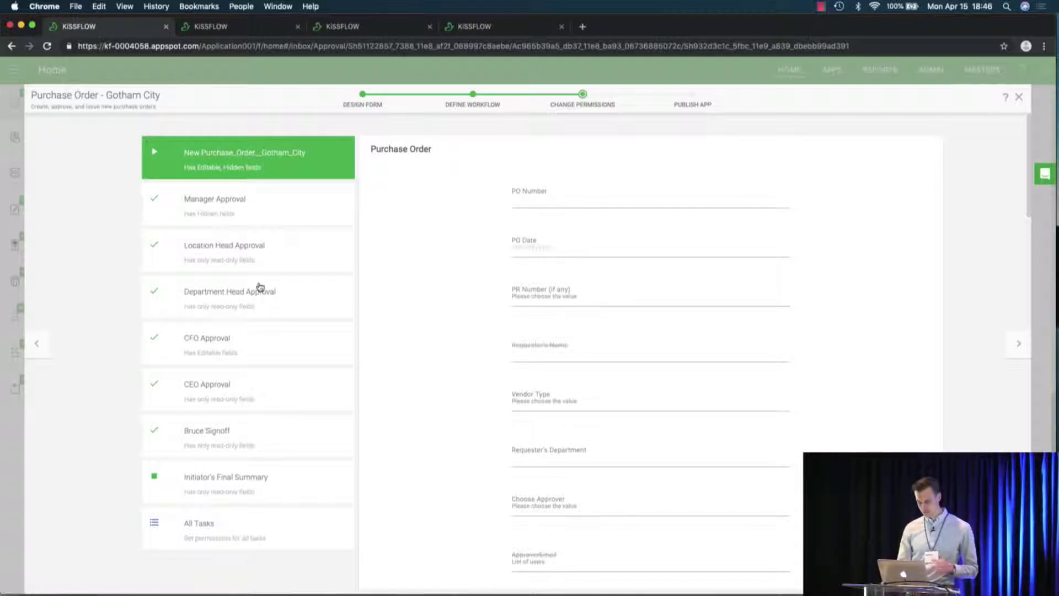
{"action": "scroll", "coordinate": [620, 435], "scroll_direction": "down", "scroll_amount": 6}
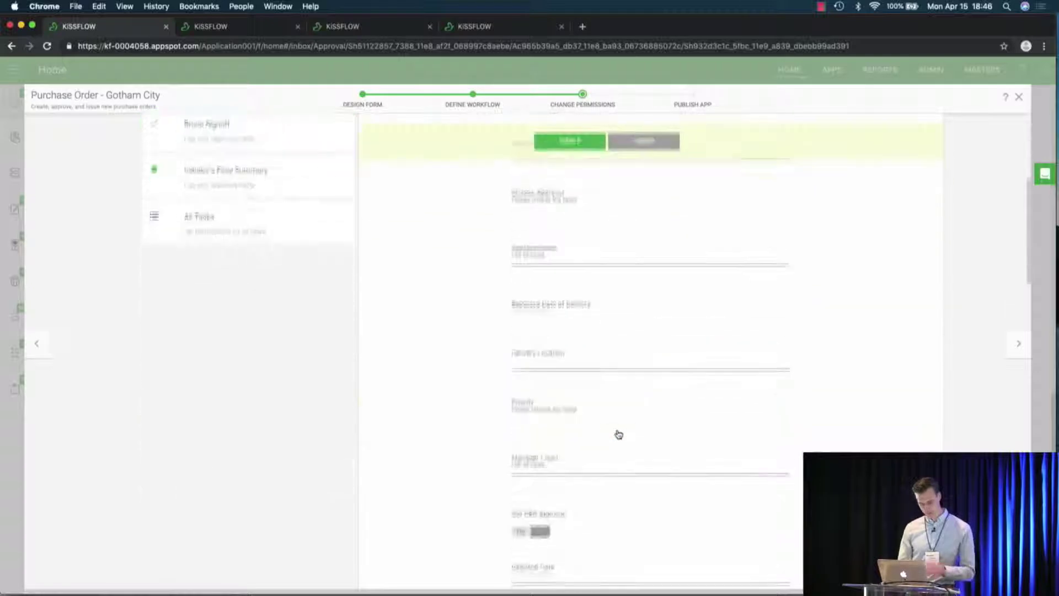
- Review the app's publishing options and close the app editor without publishing
{"action": "left_click", "coordinate": [692, 105]}
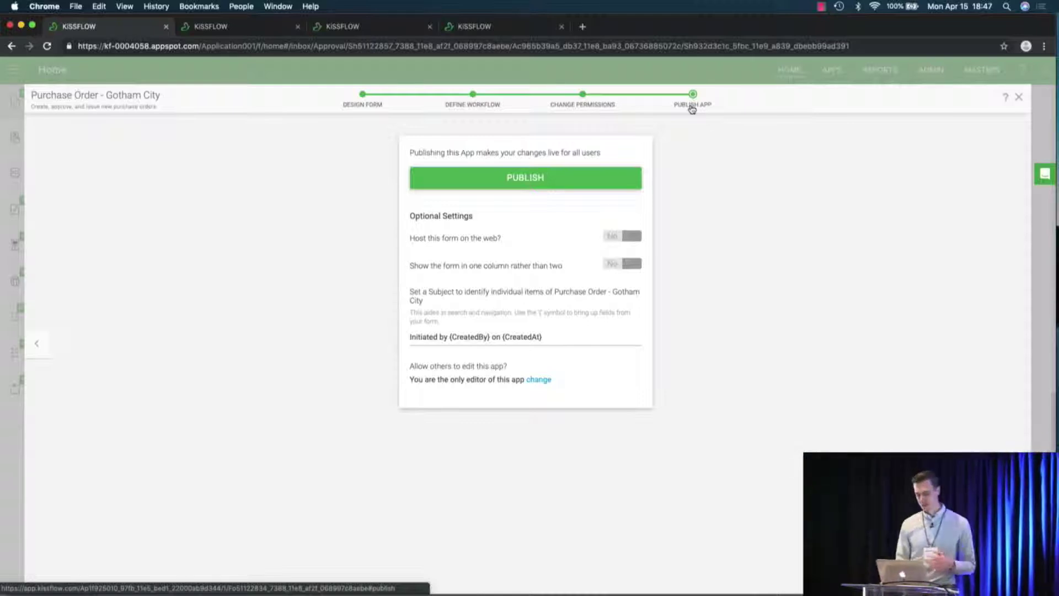
{"action": "left_click", "coordinate": [1020, 98]}
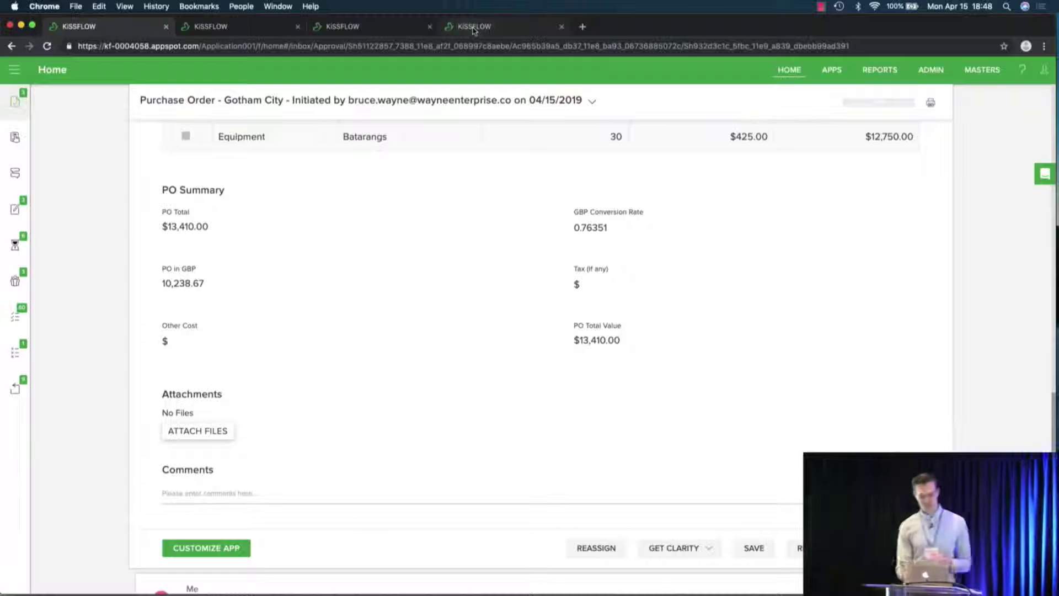
- Switch to the WorkMinus channel in the OrangeScape workspace and browse the posts in its stream
{"action": "left_click", "coordinate": [474, 28]}
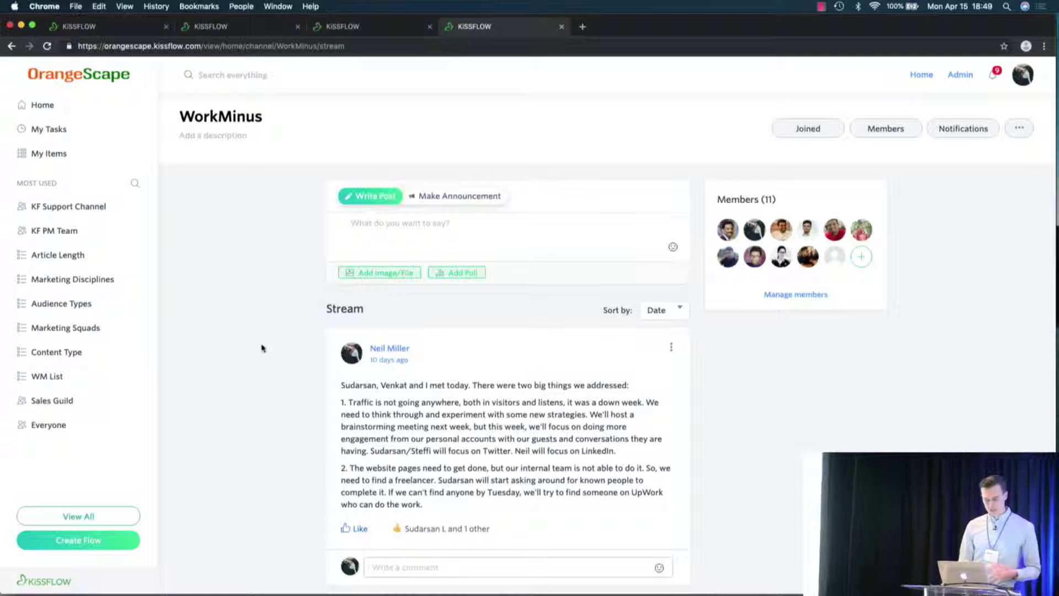
{"action": "scroll", "coordinate": [263, 347], "scroll_direction": "down", "scroll_amount": 3}
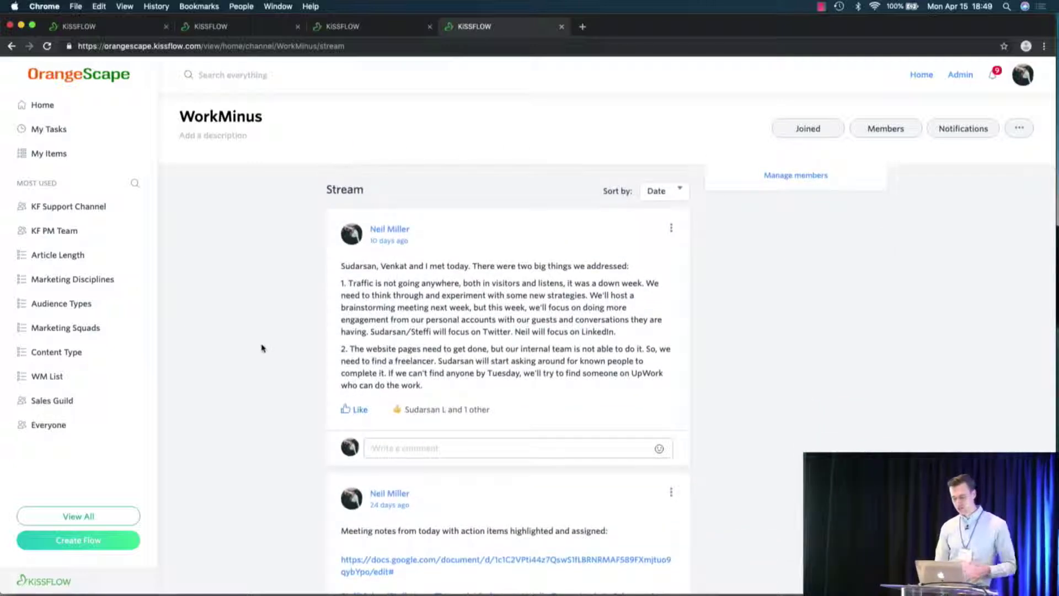
{"action": "scroll", "coordinate": [263, 348], "scroll_direction": "down", "scroll_amount": 3}
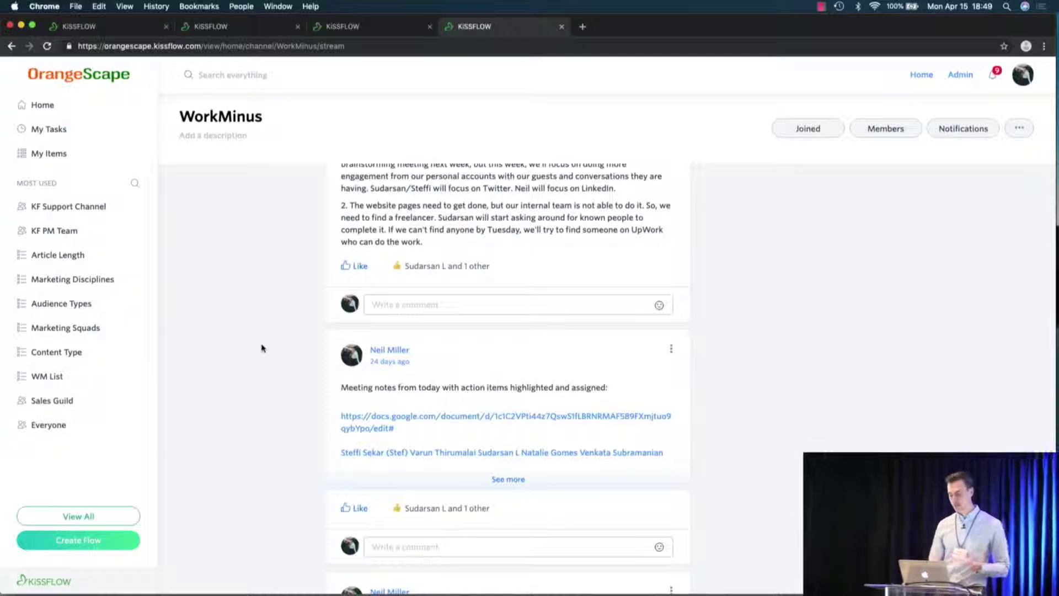
{"action": "scroll", "coordinate": [263, 347], "scroll_direction": "up", "scroll_amount": 2}
{"action": "scroll", "coordinate": [262, 348], "scroll_direction": "up", "scroll_amount": 3}
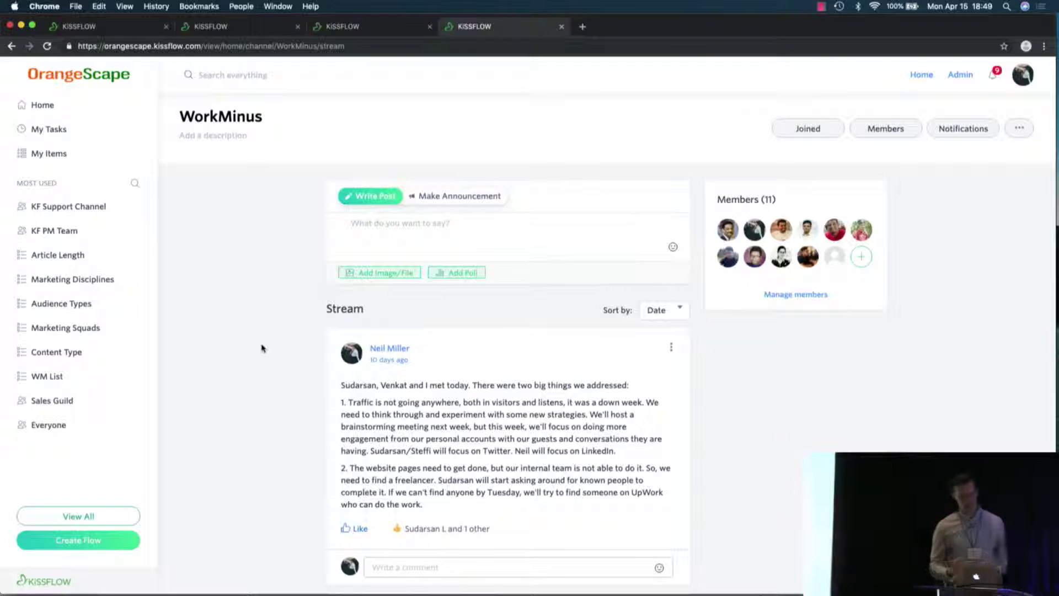
{"action": "scroll", "coordinate": [261, 348], "scroll_direction": "down", "scroll_amount": 2}
{"action": "scroll", "coordinate": [261, 349], "scroll_direction": "down", "scroll_amount": 5}
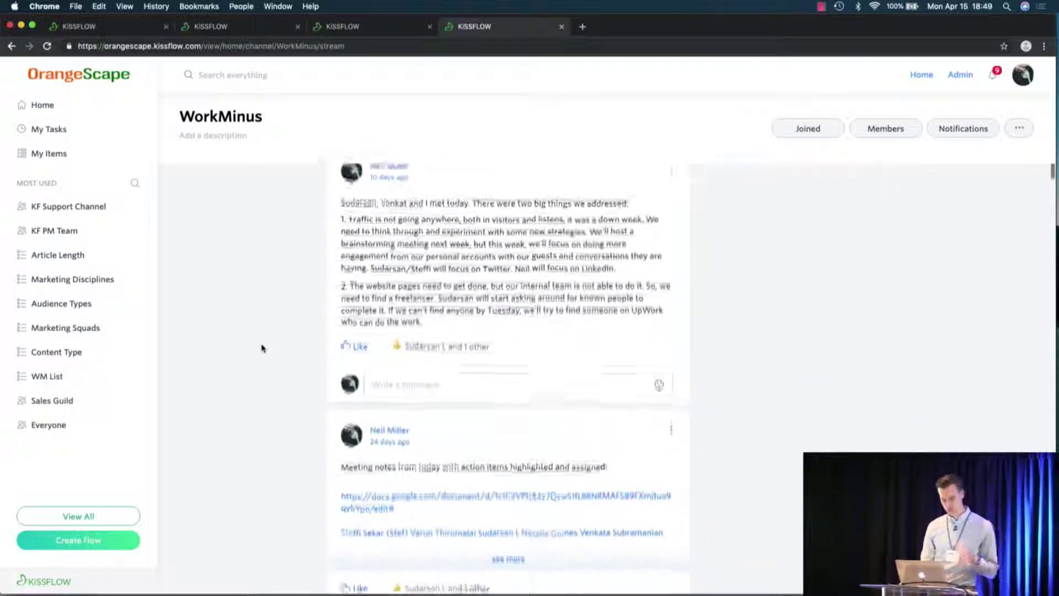
- Search the flows for "workm", open the WorkMinus Team Tasks board, and reposition the Experiment with LinkedIn card within Not Started
{"action": "left_click", "coordinate": [134, 184]}
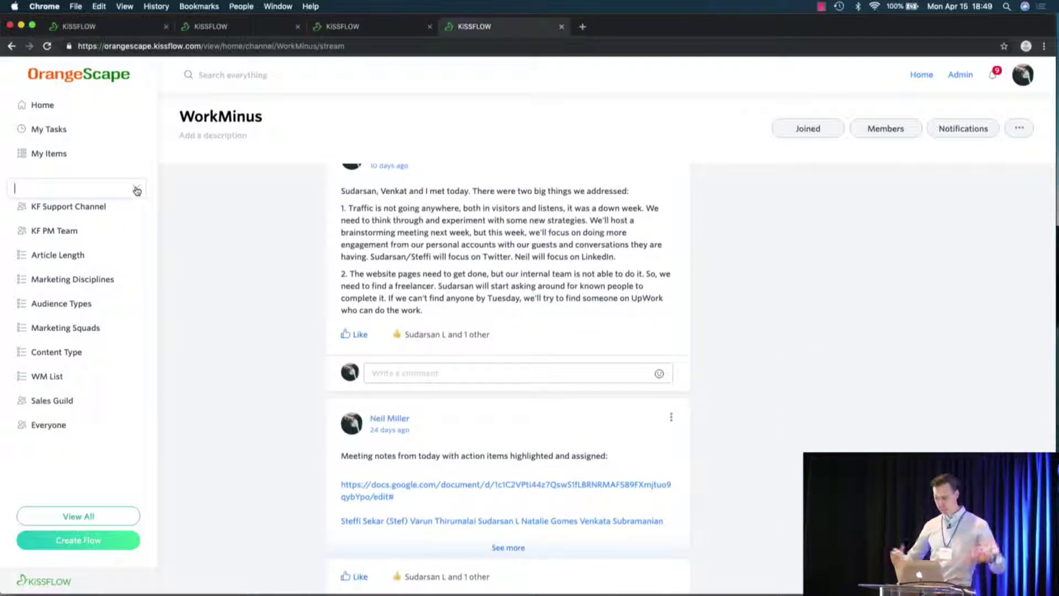
{"action": "type", "text": "wo"}
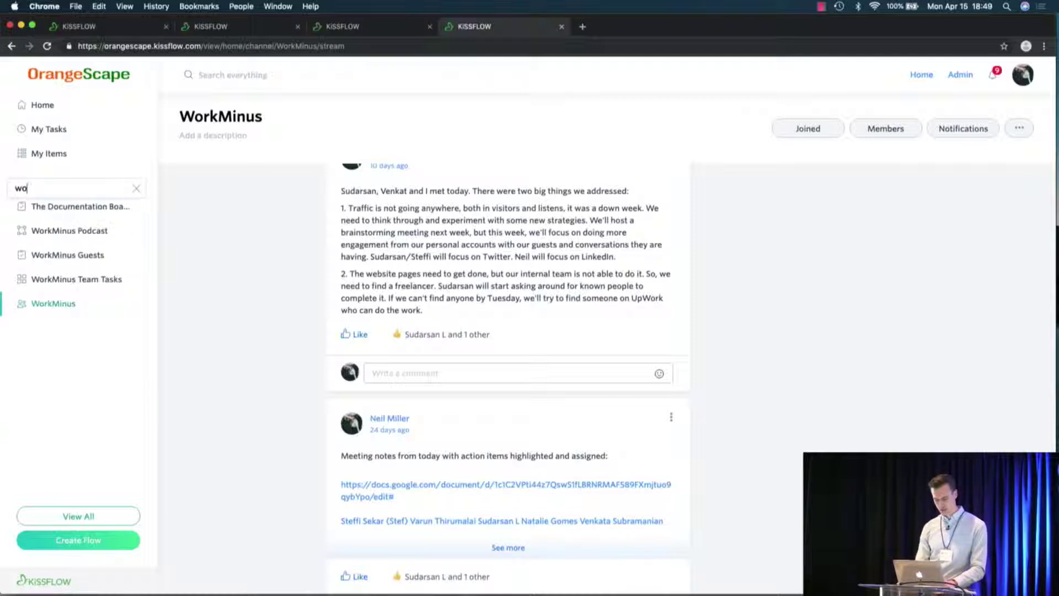
{"action": "type", "text": "rkm"}
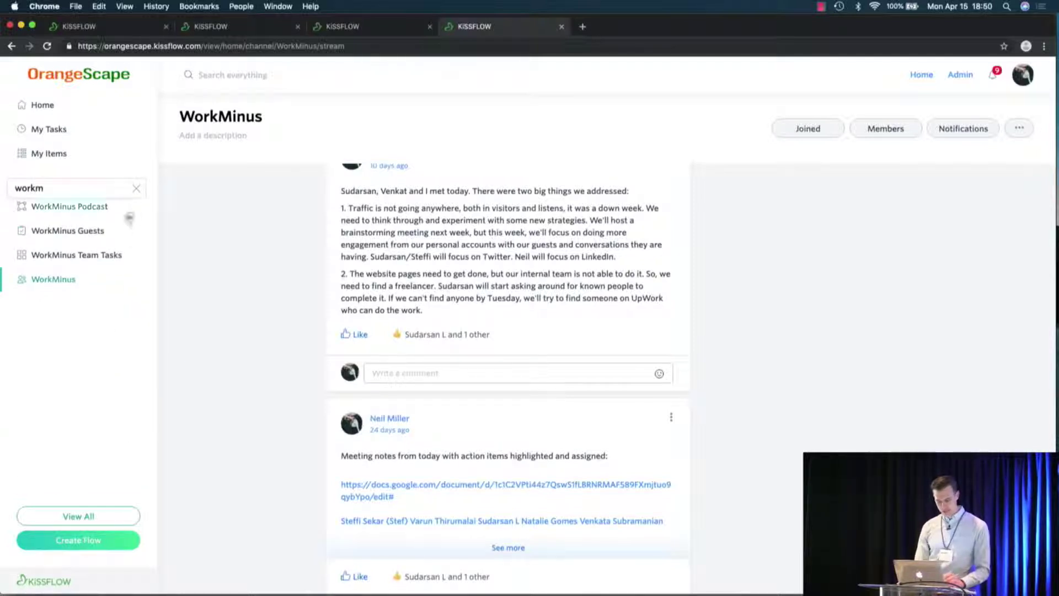
{"action": "left_click", "coordinate": [100, 263]}
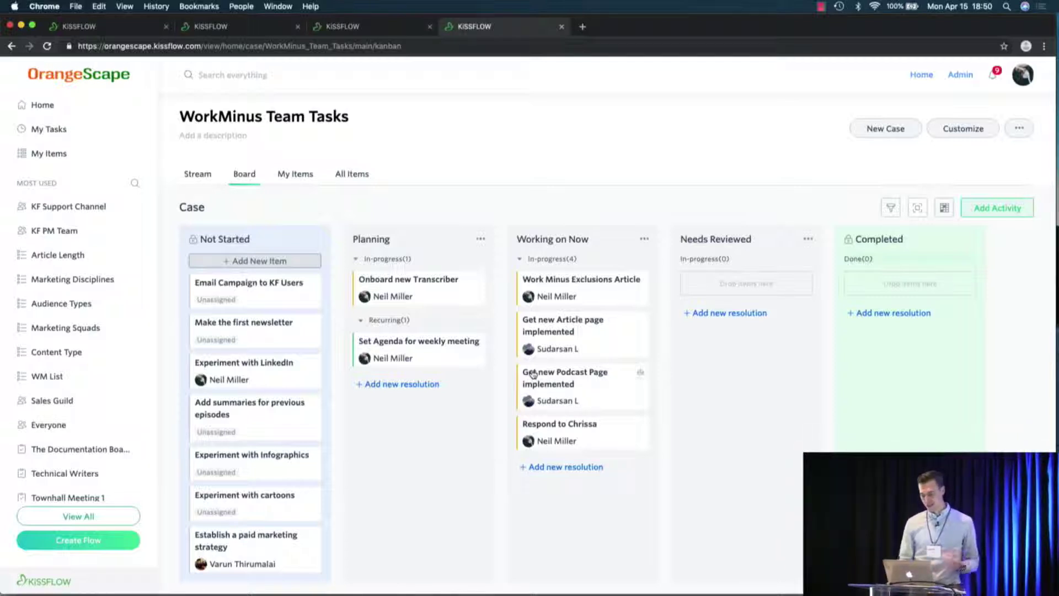
{"action": "left_click_drag", "start_coordinate": [289, 379], "coordinate": [279, 414]}
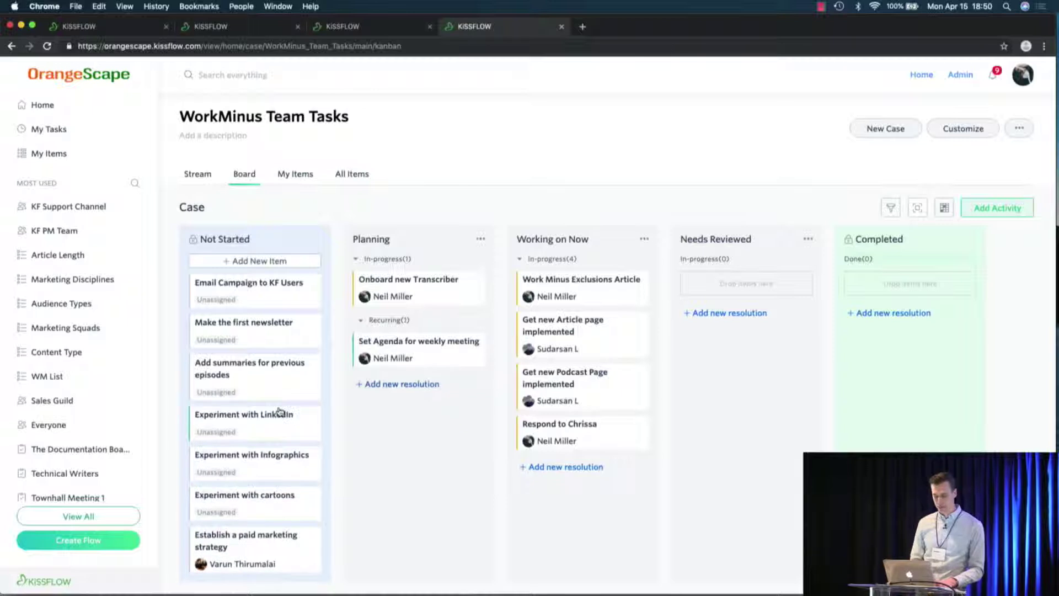
- Search the flows for "work", open the WorkMinus Podcast process and display its own items
{"action": "left_click", "coordinate": [136, 184]}
{"action": "type", "text": "work"}
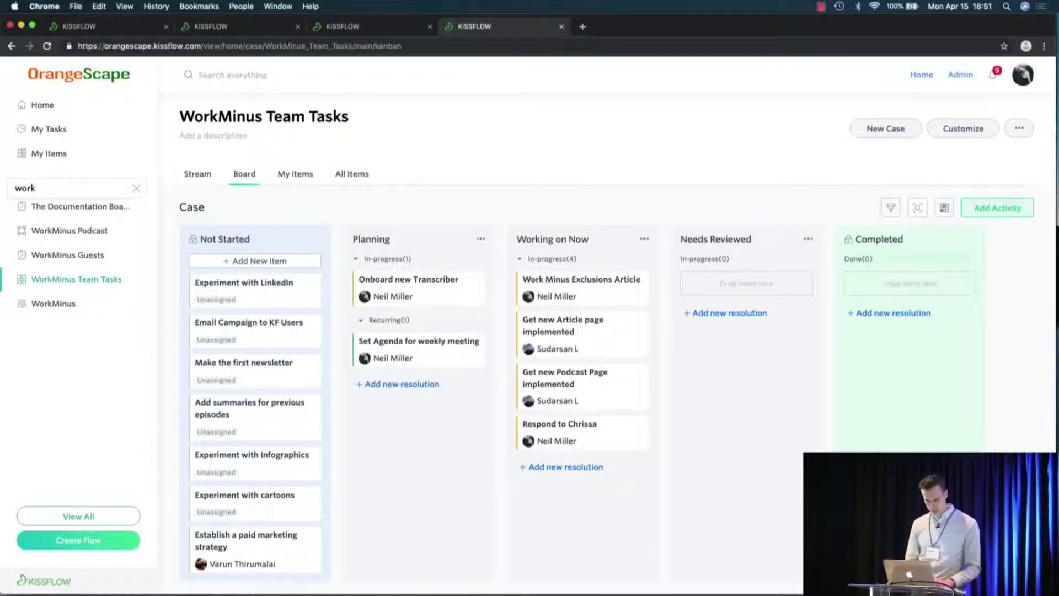
{"action": "left_click", "coordinate": [91, 232]}
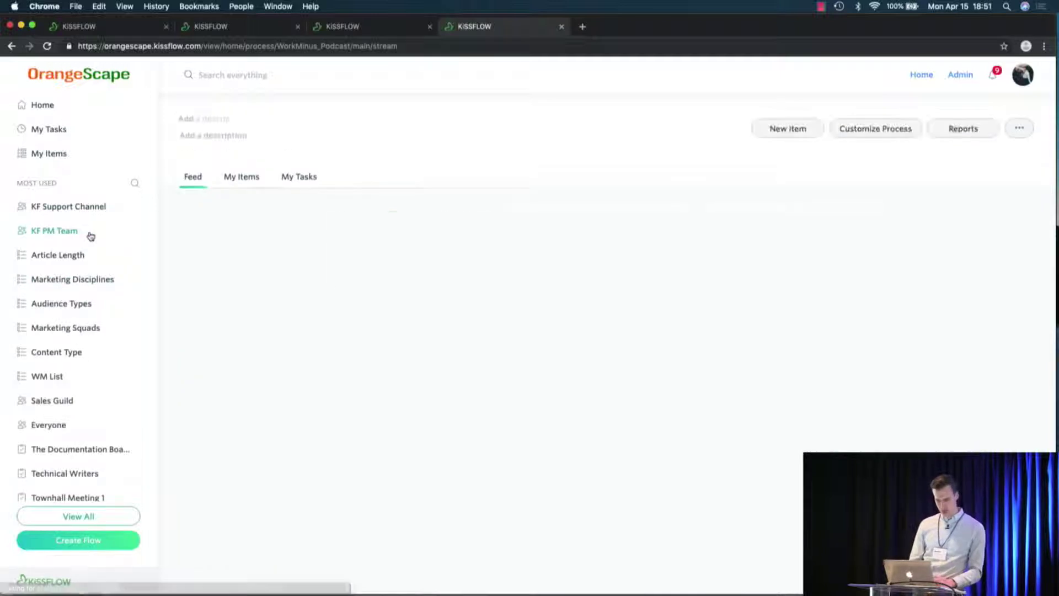
{"action": "left_click", "coordinate": [252, 184]}
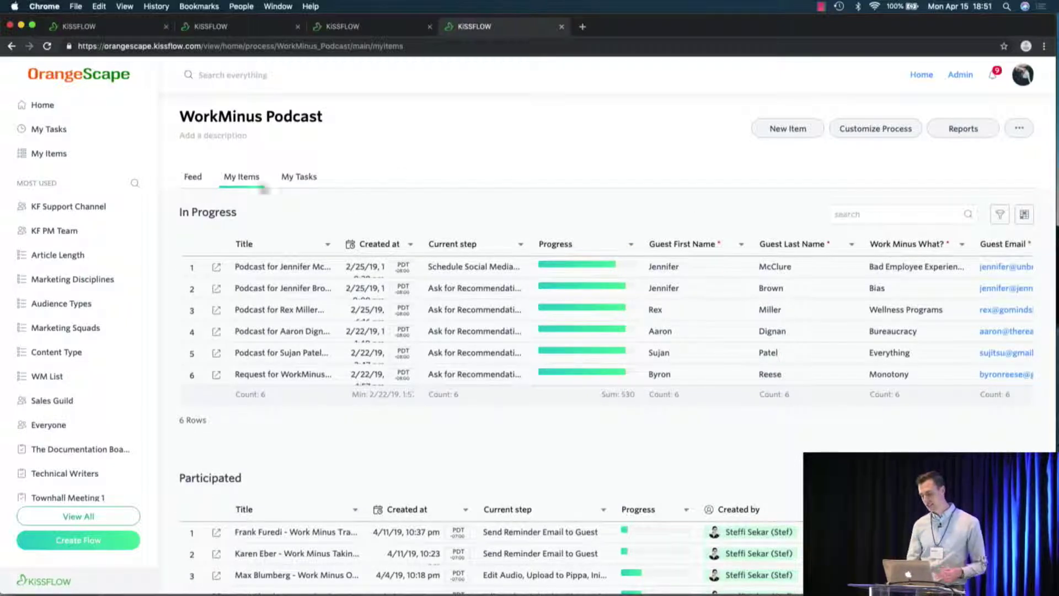
- Open the WorkMinus Podcast form for customization, narrow the Personal Assistant Email field, and try it beside Company Name before returning it beside Source
{"action": "left_click", "coordinate": [870, 130]}
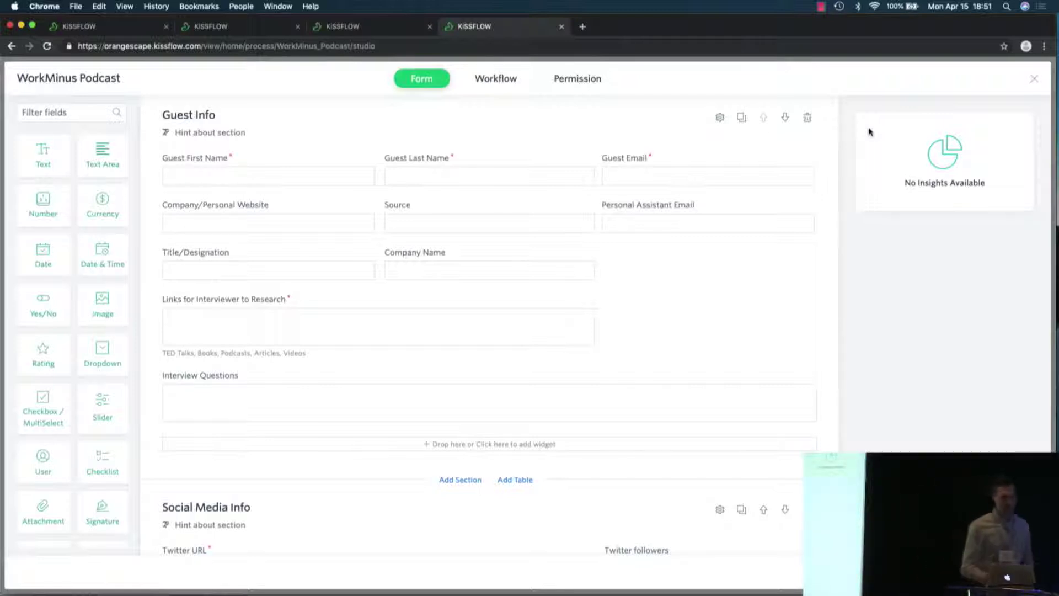
{"action": "mouse_move", "coordinate": [813, 221]}
{"action": "left_click_drag", "start_coordinate": [813, 221], "coordinate": [707, 217]}
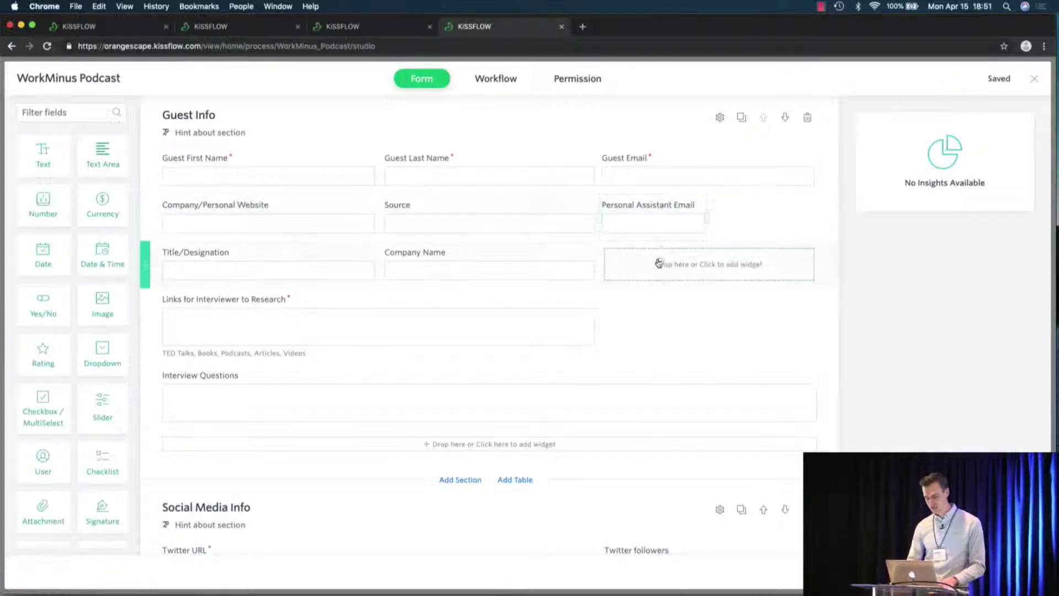
{"action": "left_click_drag", "start_coordinate": [624, 231], "coordinate": [626, 274]}
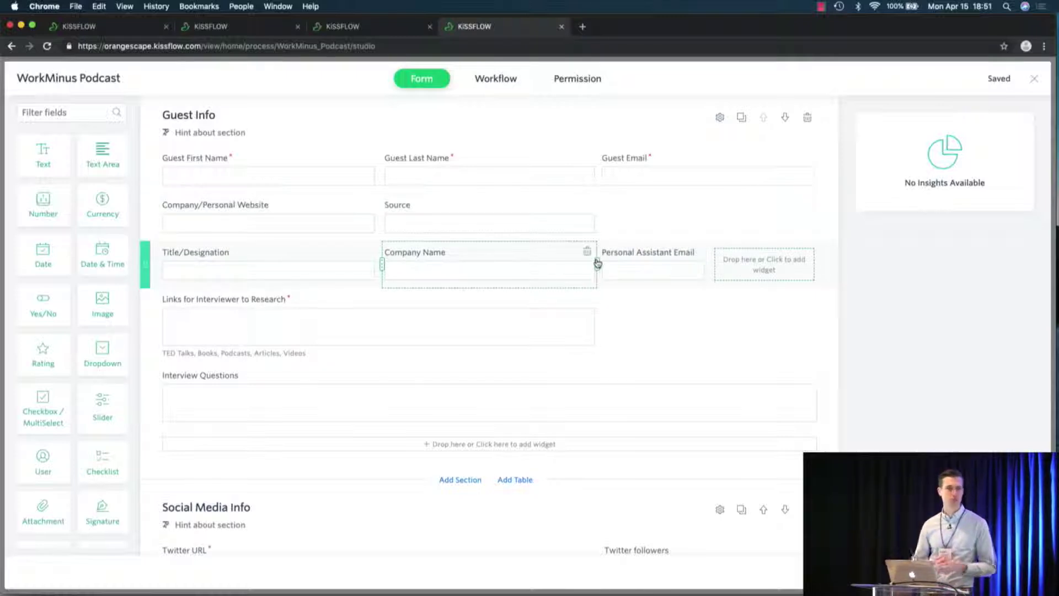
{"action": "left_click_drag", "start_coordinate": [631, 253], "coordinate": [634, 223]}
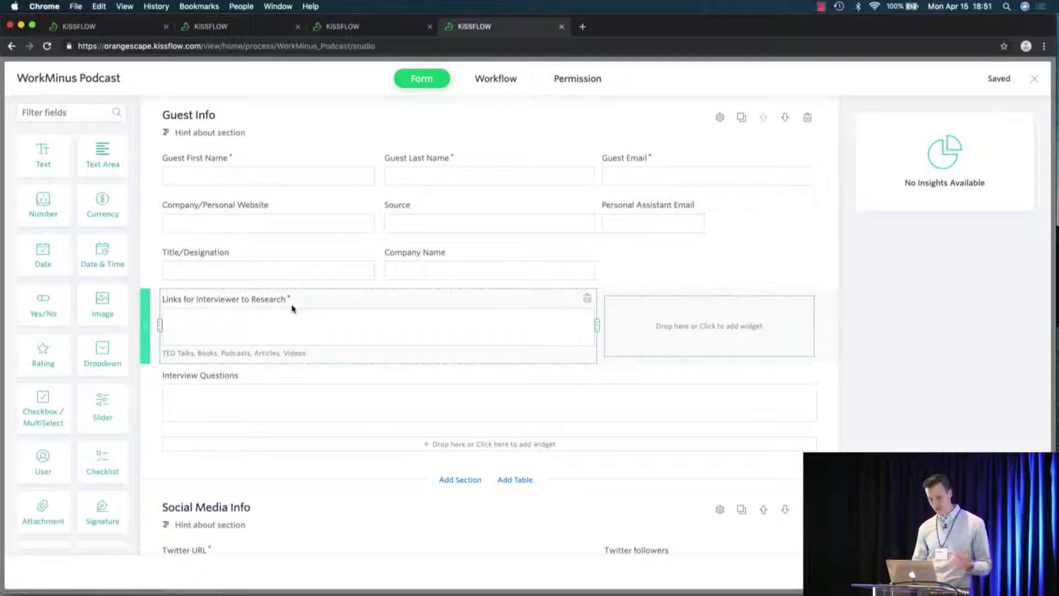
- Look through the field types available for the form, down to Aggregation
{"action": "scroll", "coordinate": [44, 323], "scroll_direction": "down", "scroll_amount": 1}
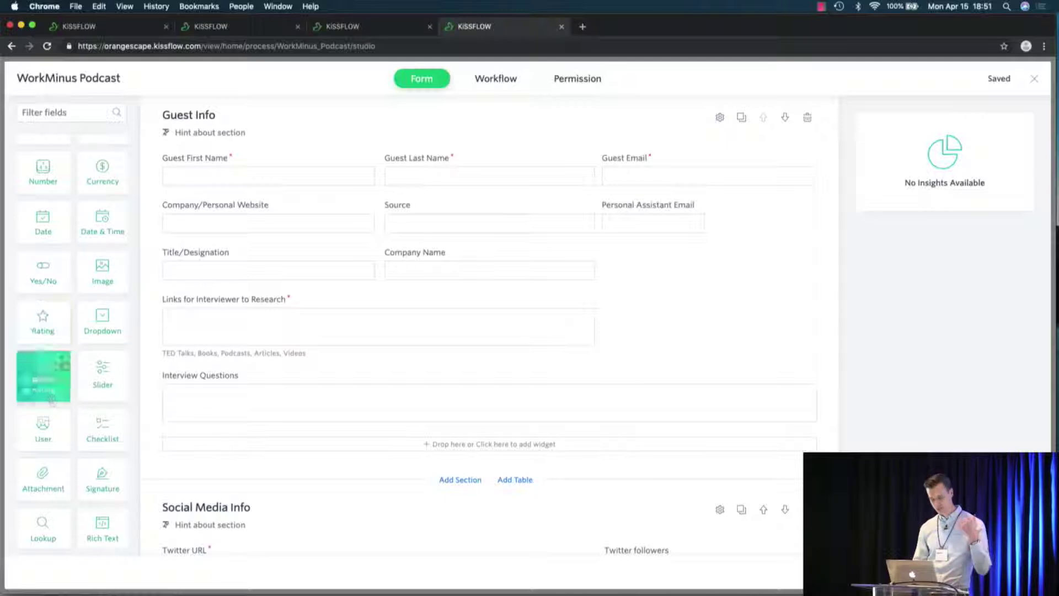
{"action": "scroll", "coordinate": [105, 375], "scroll_direction": "down", "scroll_amount": 2}
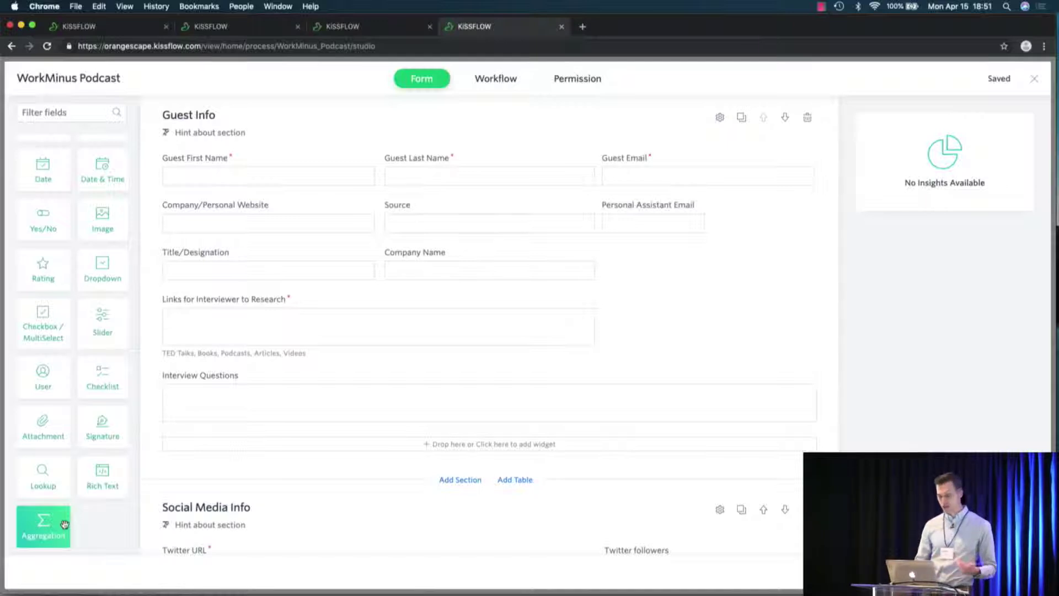
{"action": "scroll", "coordinate": [84, 386], "scroll_direction": "up", "scroll_amount": 2}
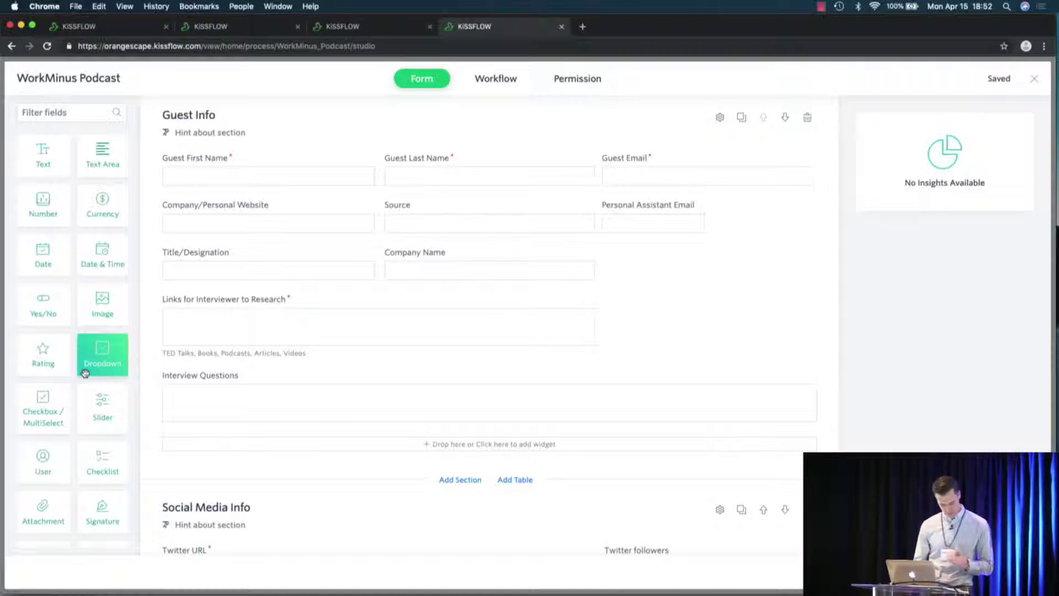
- Display the process workflow and review the assignment options of the Confirm the Title, Prepare Questions step without changing them
{"action": "left_click", "coordinate": [500, 81]}
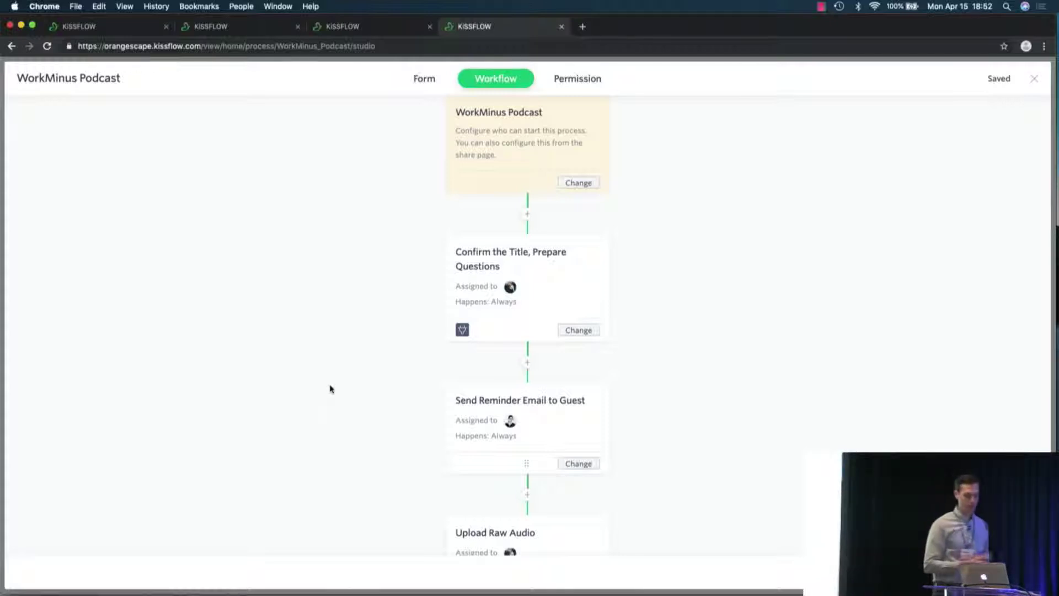
{"action": "left_click", "coordinate": [578, 330]}
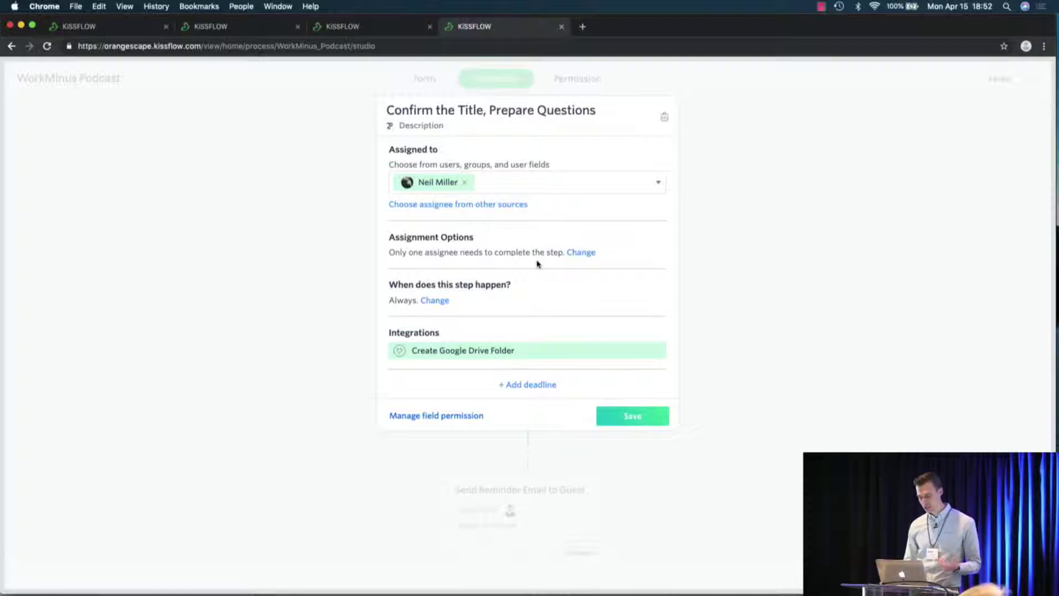
{"action": "left_click", "coordinate": [581, 254]}
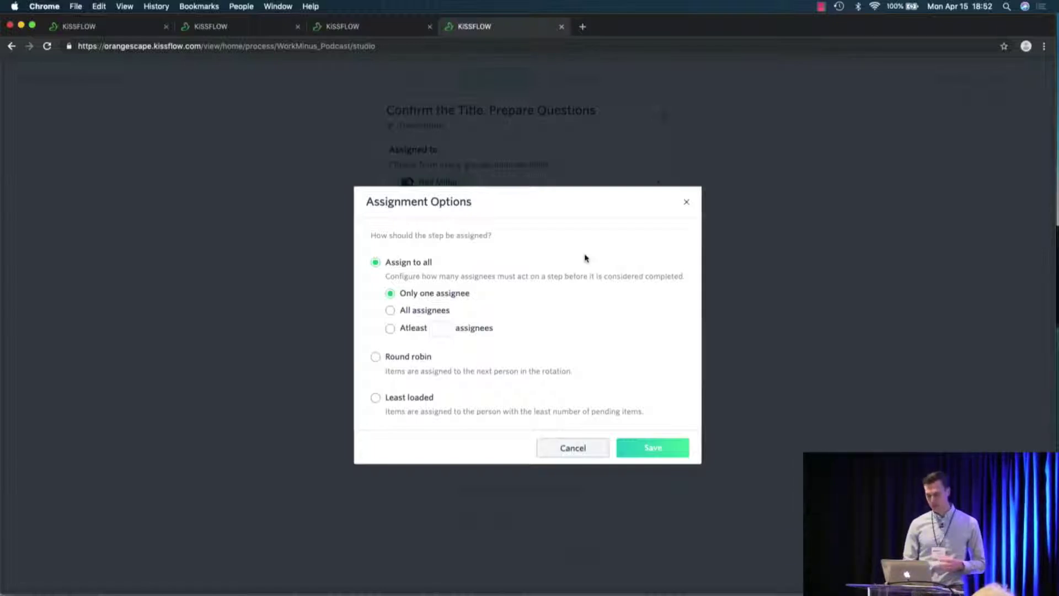
{"action": "left_click", "coordinate": [568, 448]}
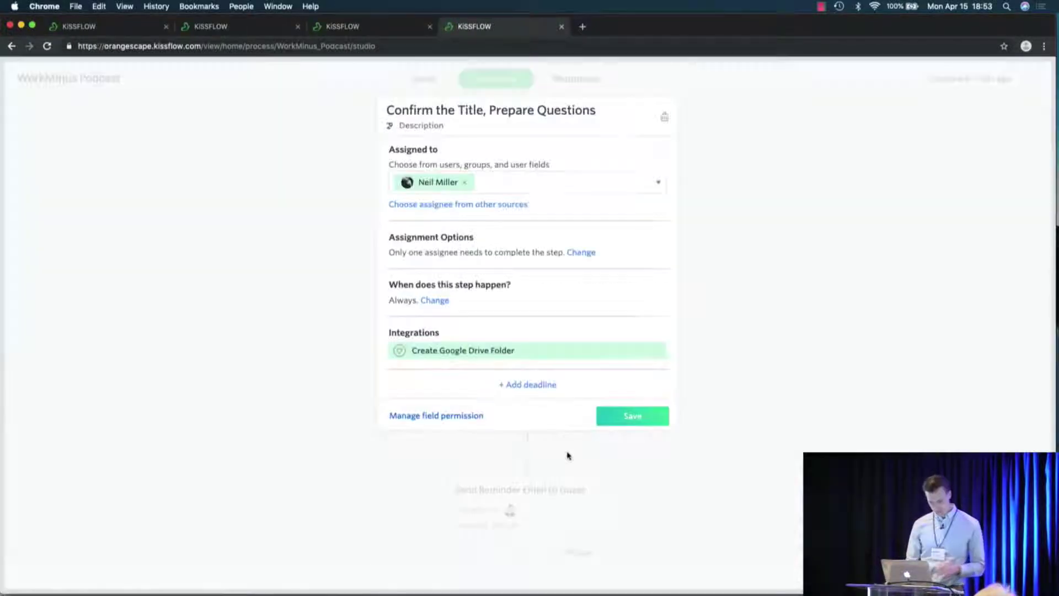
{"action": "left_click", "coordinate": [738, 164]}
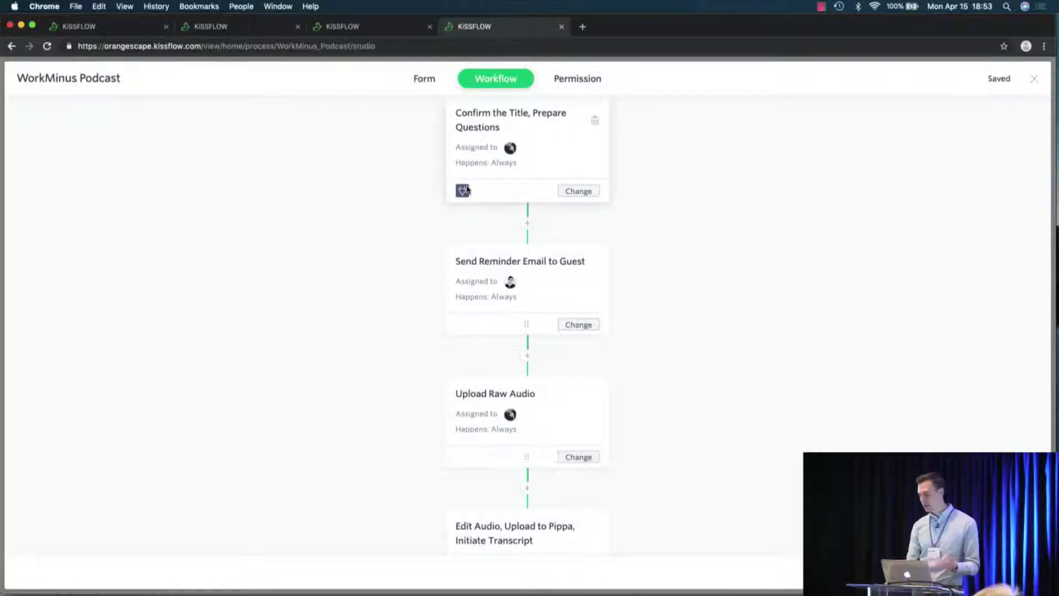
- Check the integration attached to the Confirm the Title, Prepare Questions step and save the step's settings as they are
{"action": "mouse_move", "coordinate": [466, 189]}
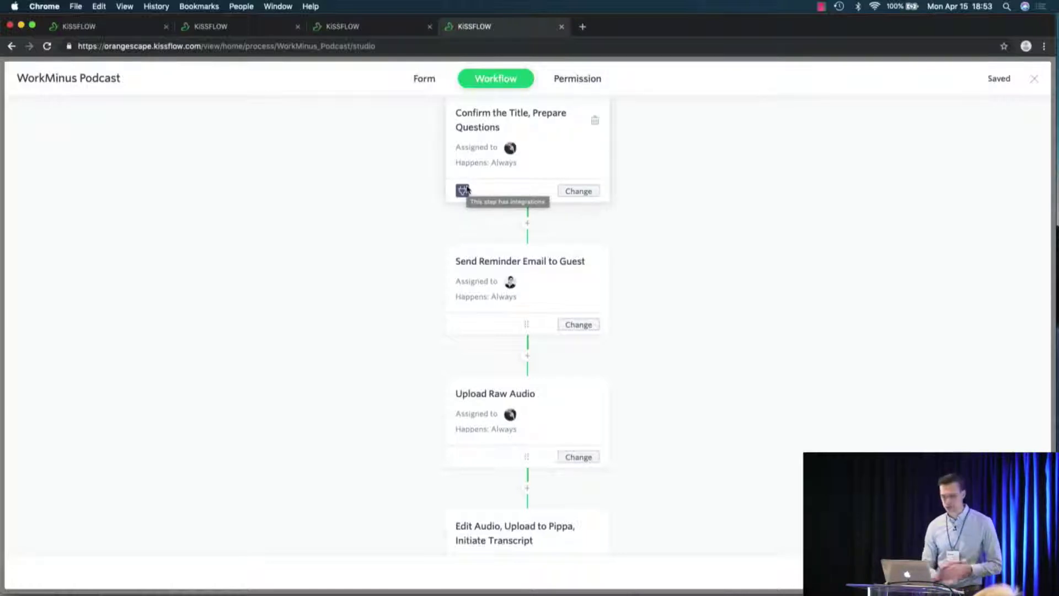
{"action": "scroll", "coordinate": [475, 209], "scroll_direction": "up", "scroll_amount": 2}
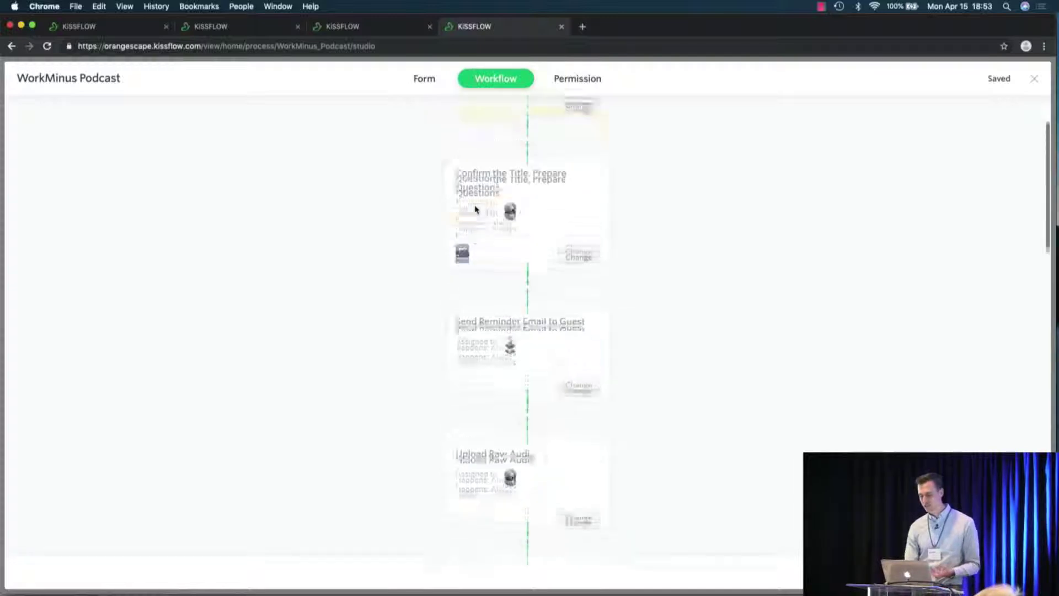
{"action": "scroll", "coordinate": [476, 209], "scroll_direction": "up", "scroll_amount": 2}
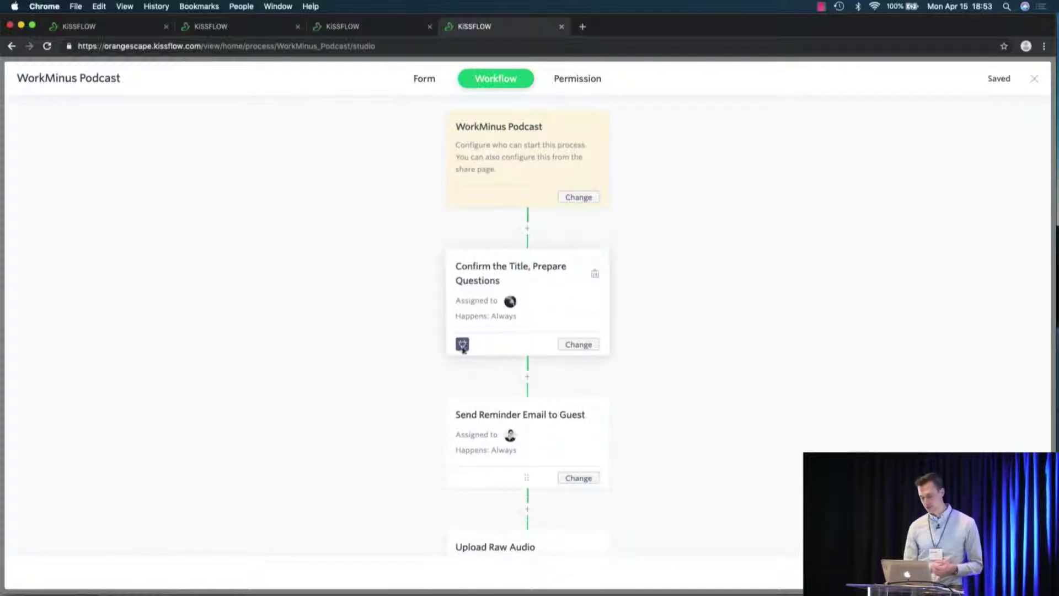
{"action": "left_click", "coordinate": [570, 346]}
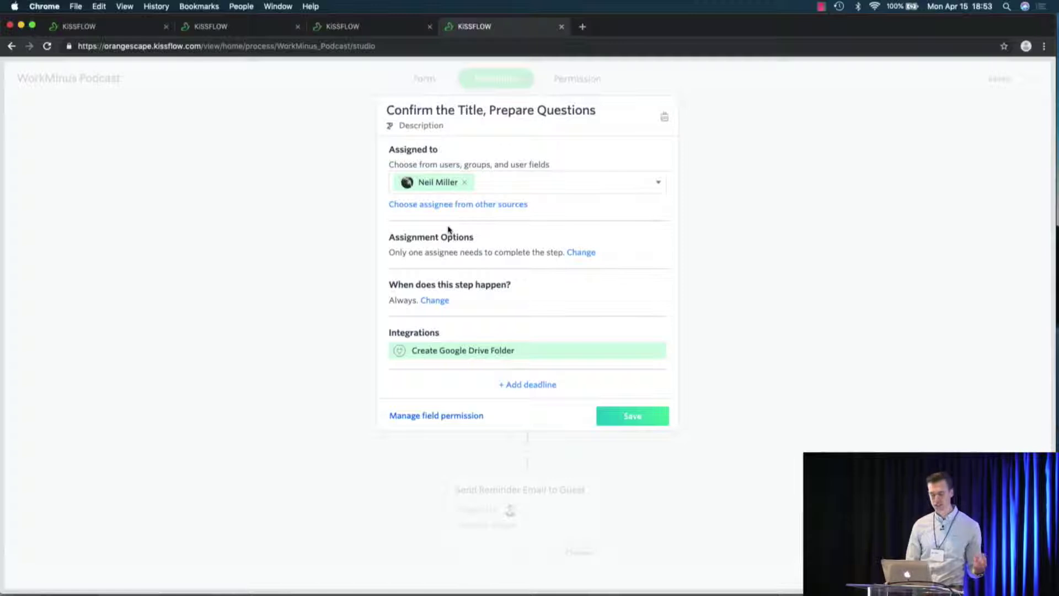
{"action": "left_click", "coordinate": [630, 414]}
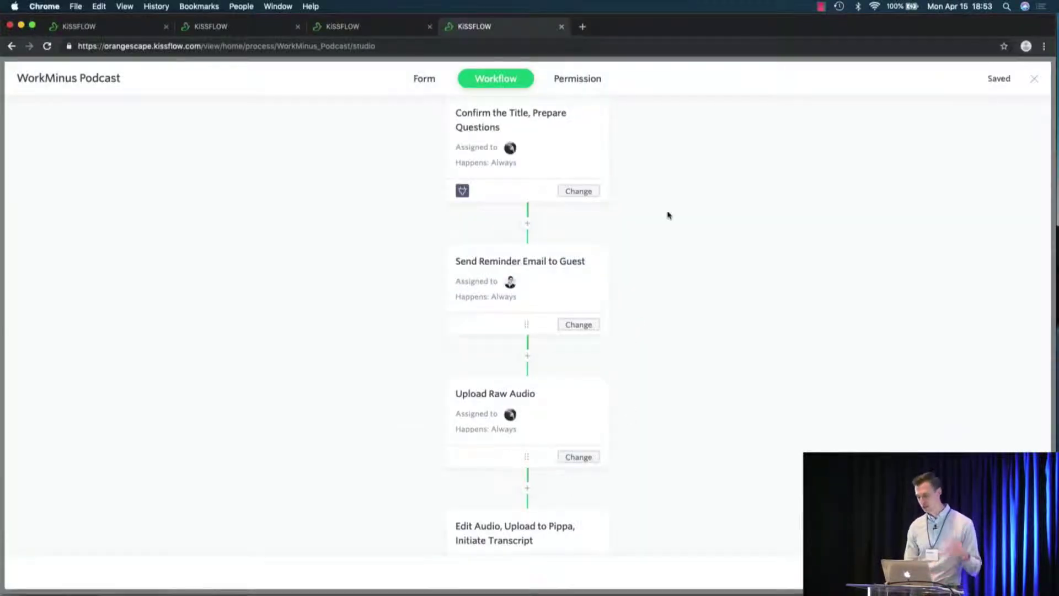
- Review the process permissions, leave the editor, and open the WorkMinus Podcast integrations
{"action": "left_click", "coordinate": [579, 82]}
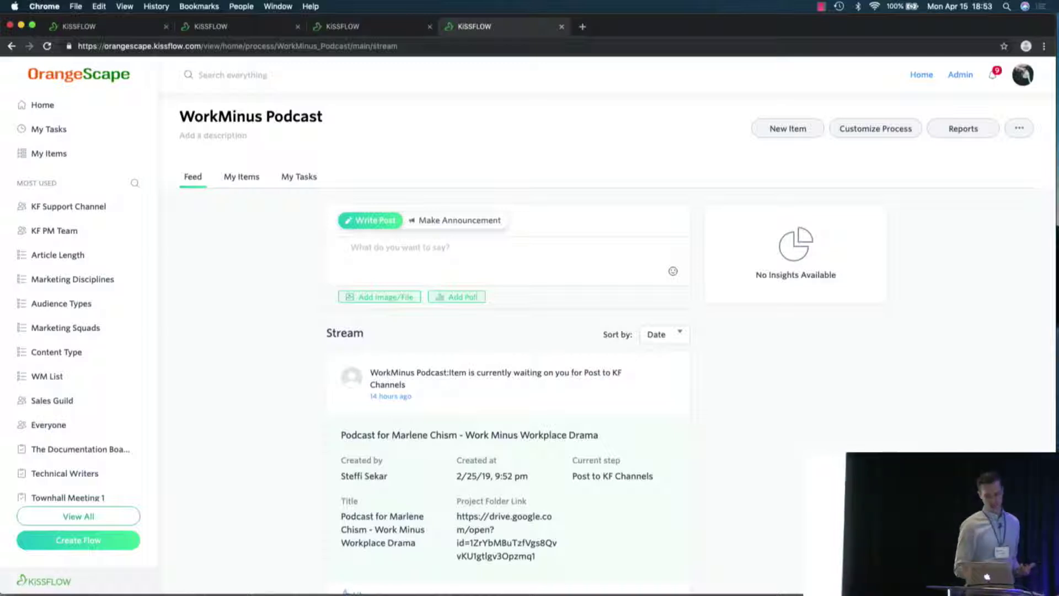
{"action": "scroll", "coordinate": [507, 331], "scroll_direction": "down", "scroll_amount": 1}
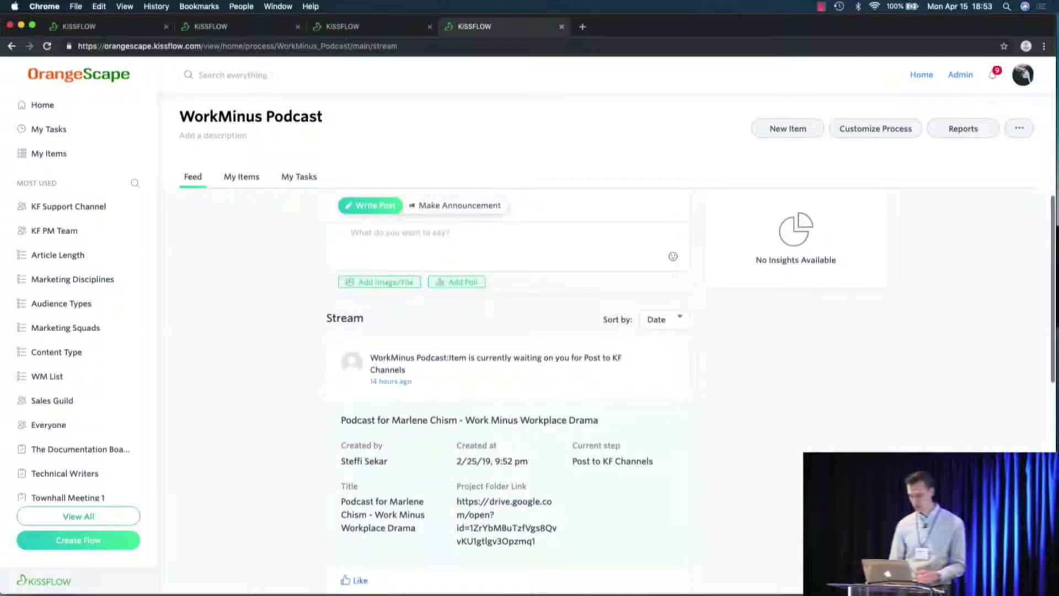
{"action": "left_click", "coordinate": [1017, 130]}
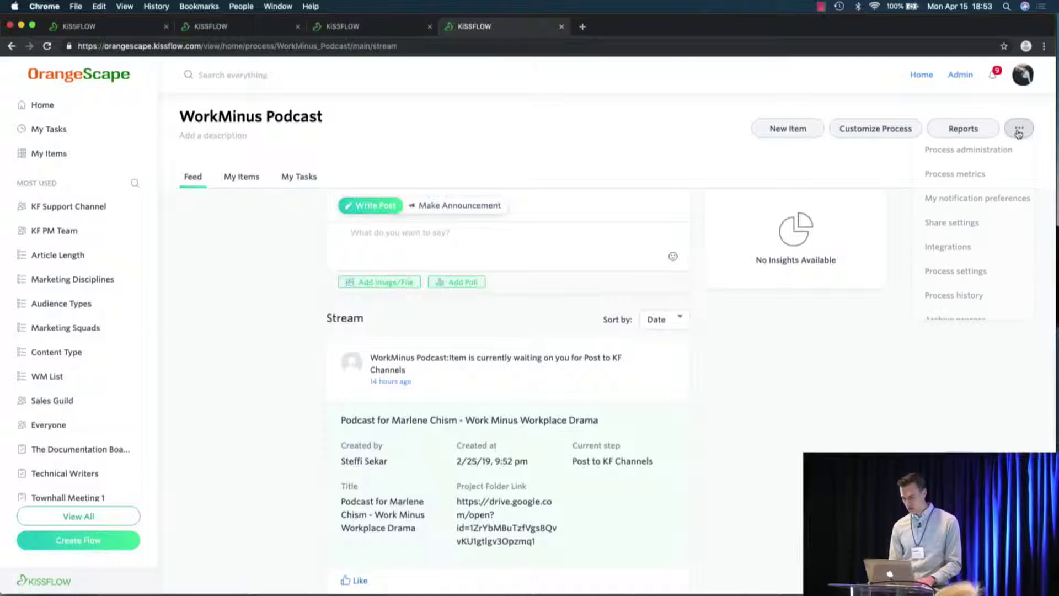
{"action": "left_click", "coordinate": [950, 252]}
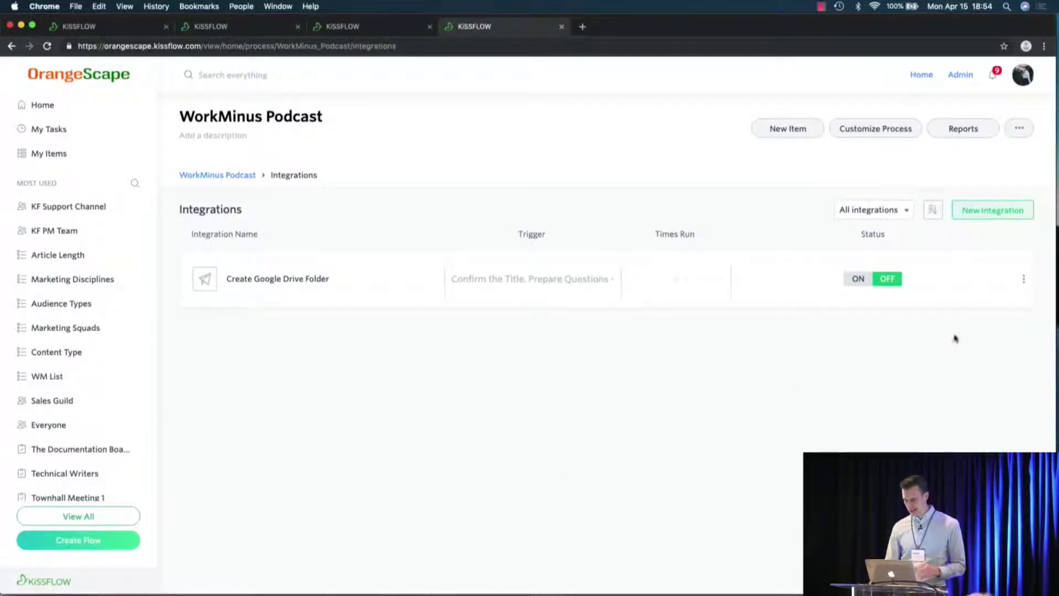
- Create a new integration named Google Drive, review its starting options, and close it without choosing one
{"action": "left_click", "coordinate": [1000, 217]}
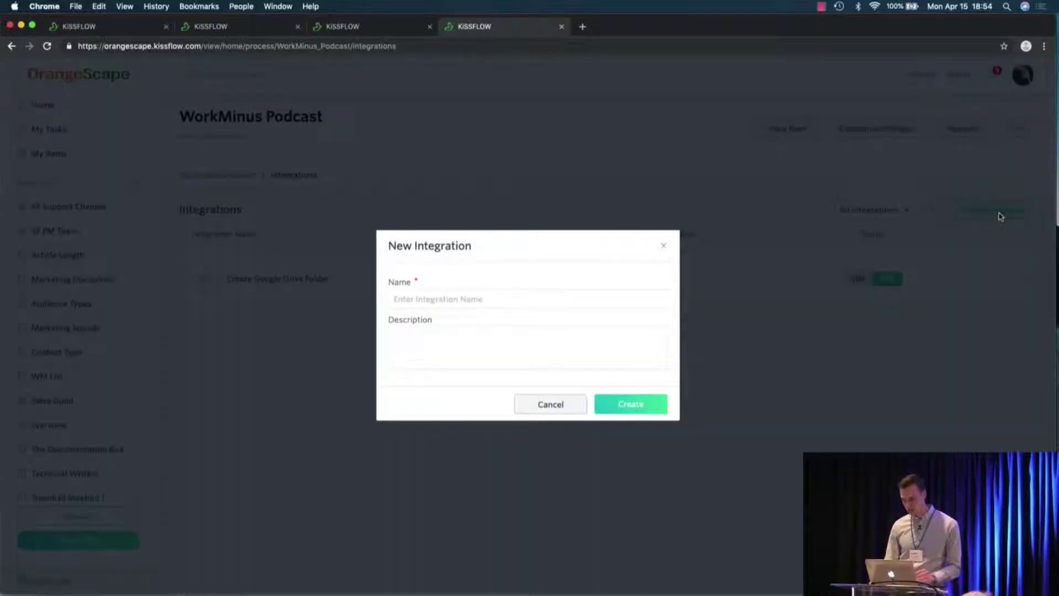
{"action": "left_click", "coordinate": [468, 301]}
{"action": "type", "text": "Google Drive"}
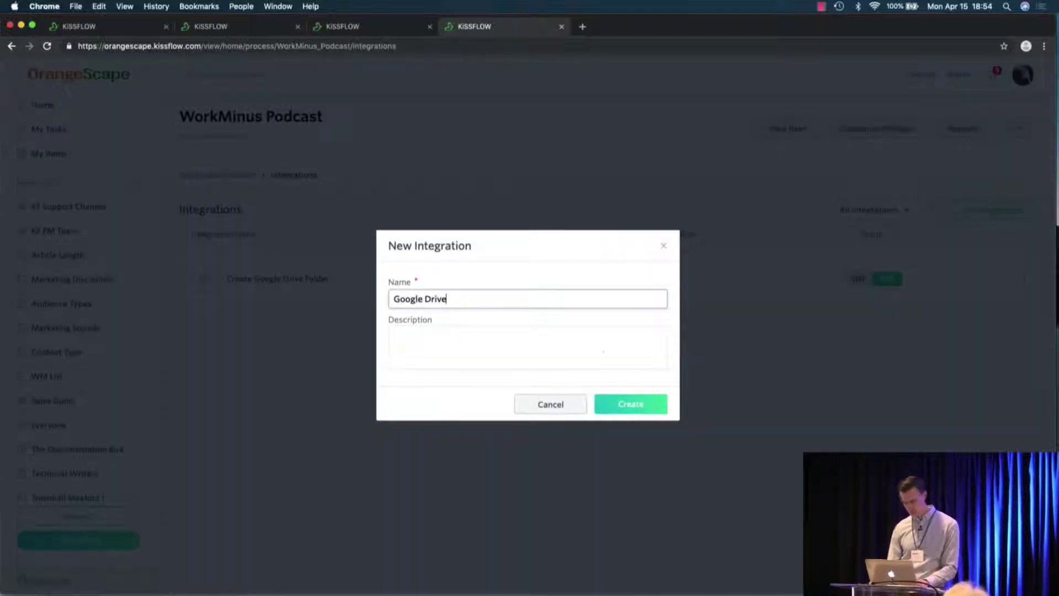
{"action": "left_click", "coordinate": [639, 407]}
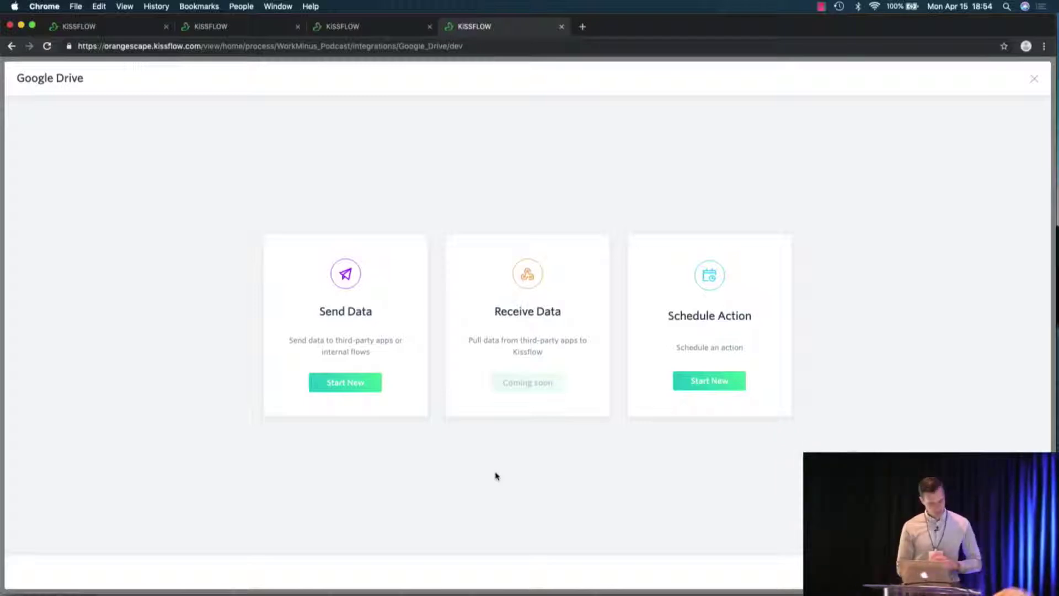
{"action": "left_click", "coordinate": [1035, 81]}
{"action": "left_click", "coordinate": [624, 359]}
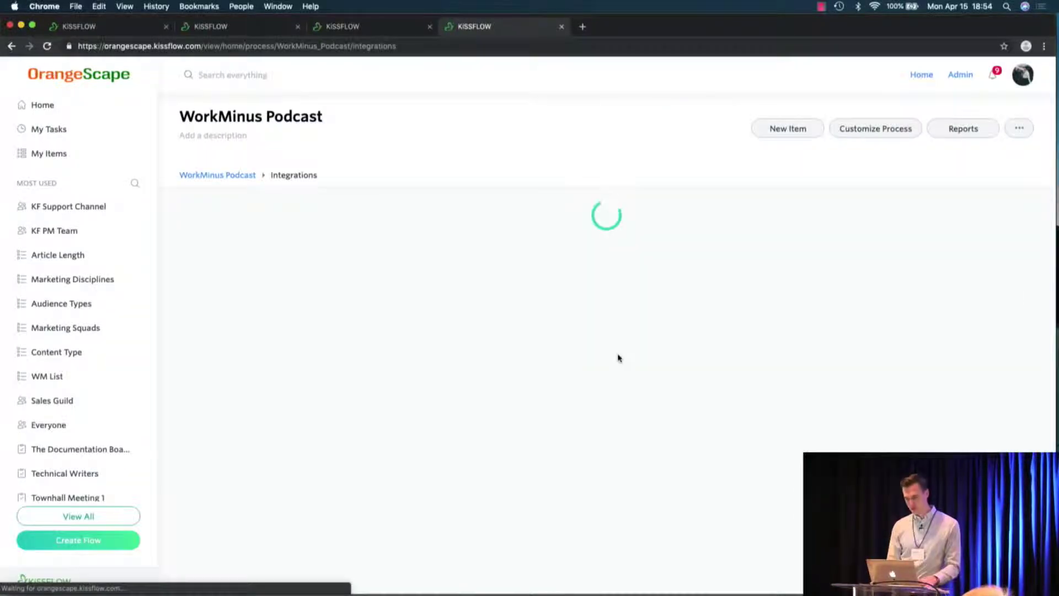
- Create a chart report named Sample for the WorkMinus Podcast process, then close its configuration without choosing any columns
{"action": "left_click", "coordinate": [945, 135]}
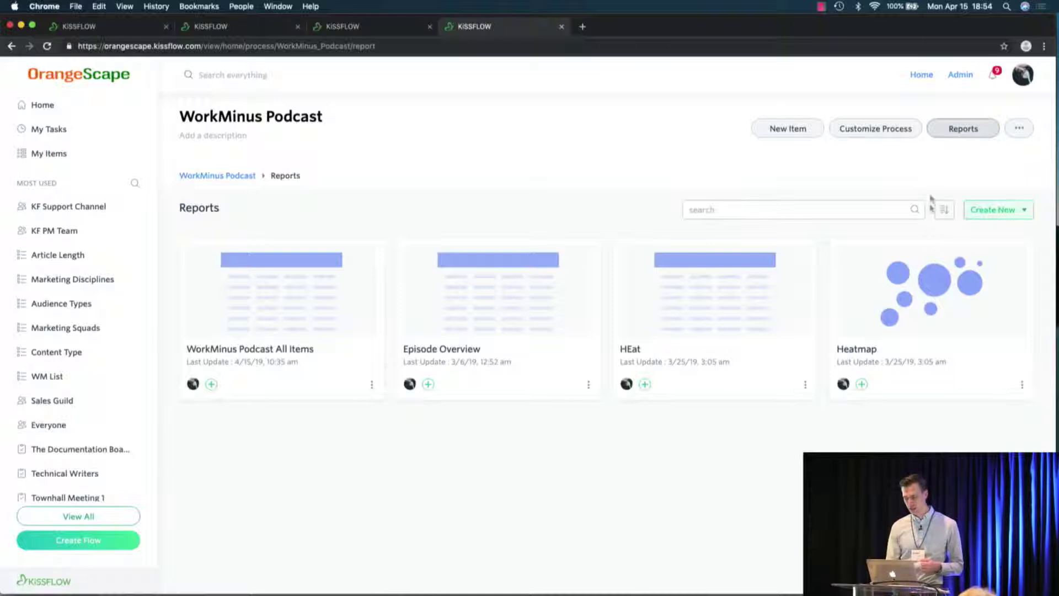
{"action": "left_click", "coordinate": [1003, 210]}
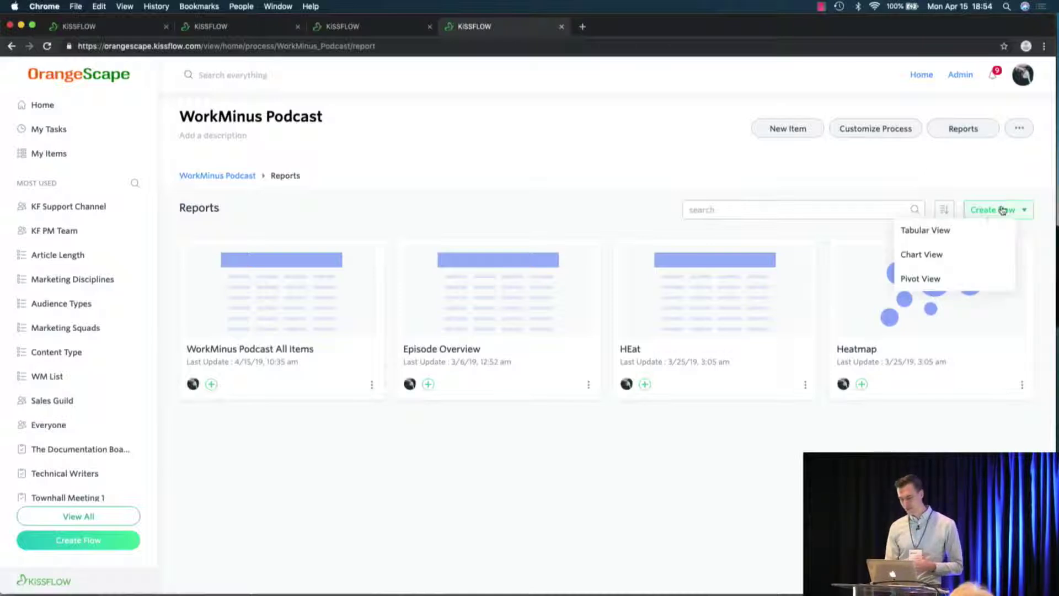
{"action": "left_click", "coordinate": [944, 257]}
{"action": "left_click", "coordinate": [429, 331]}
{"action": "type", "text": "Sample"}
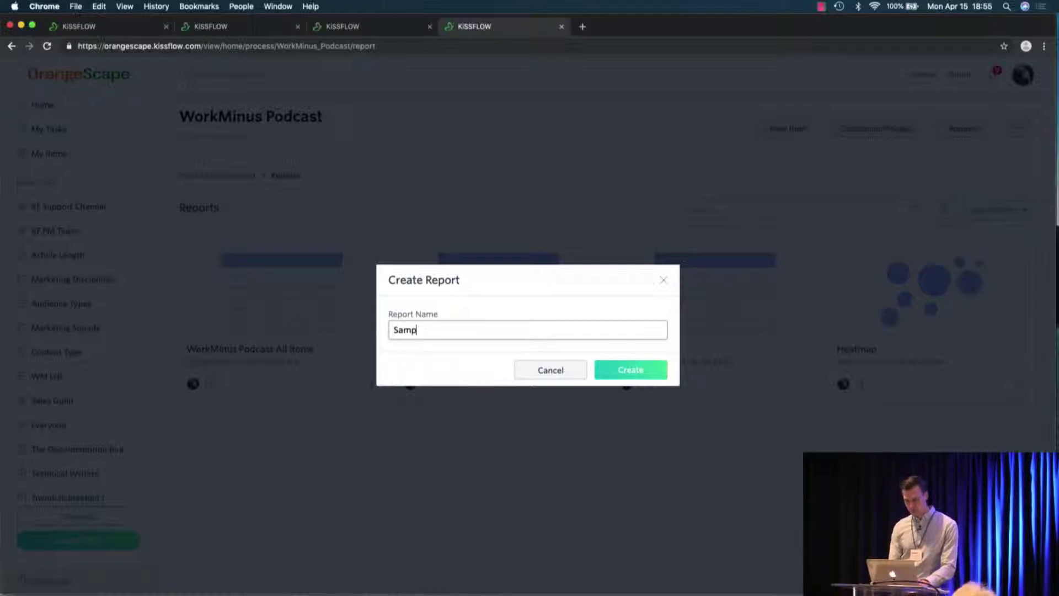
{"action": "left_click", "coordinate": [618, 369]}
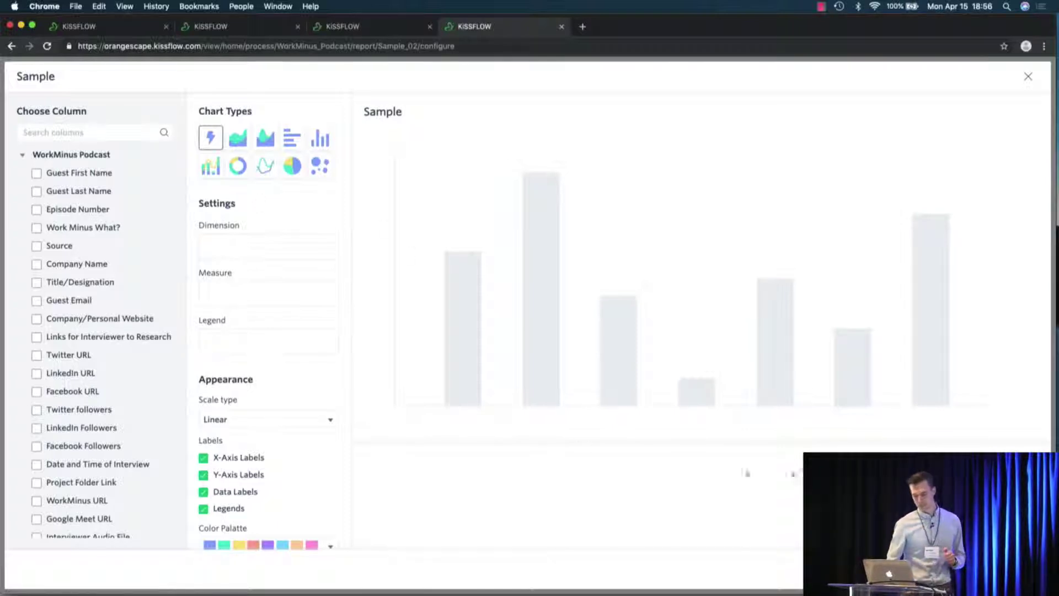
{"action": "key", "text": "Escape"}
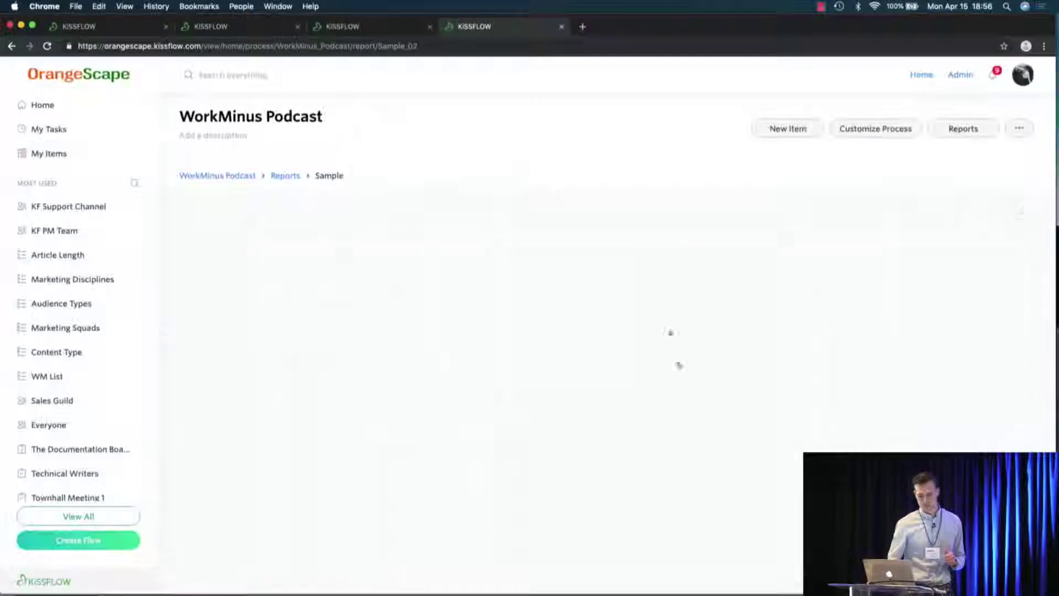
- Reopen the WorkMinus Podcast process for customization and display the field permissions of its workflow steps
{"action": "left_click", "coordinate": [880, 134]}
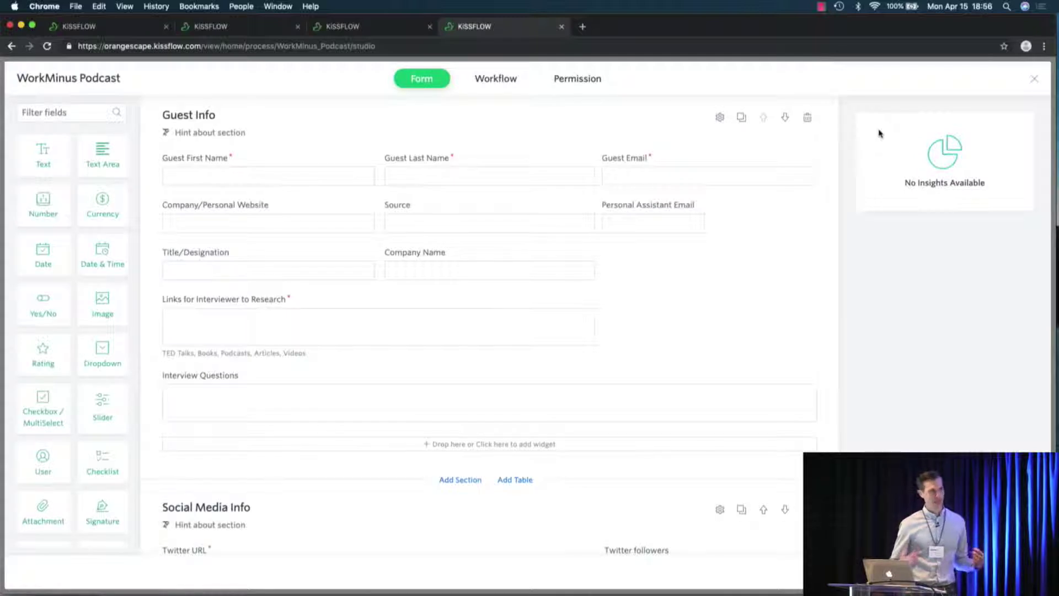
{"action": "left_click", "coordinate": [575, 80]}
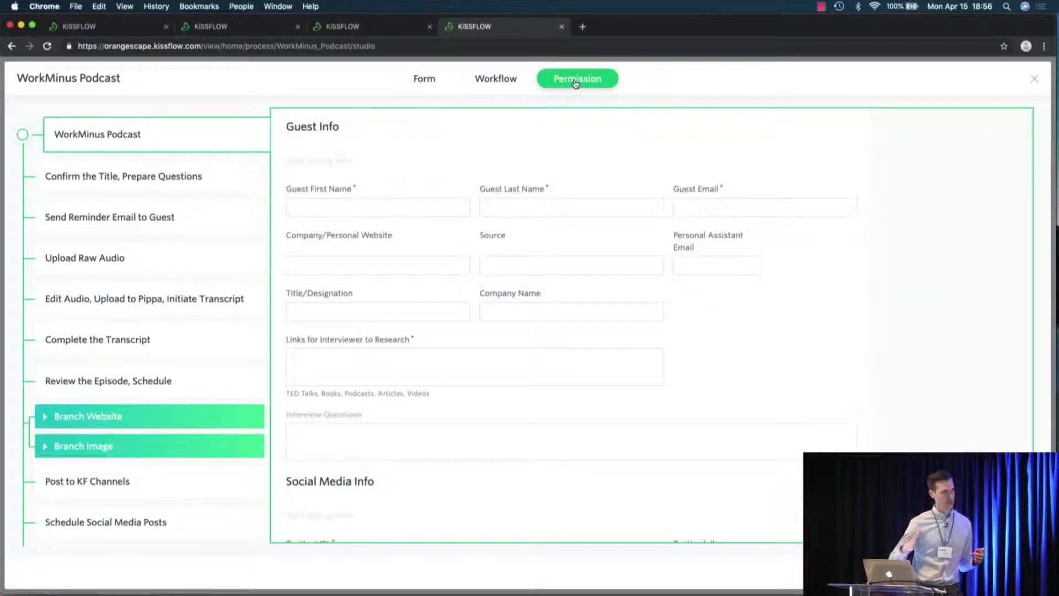